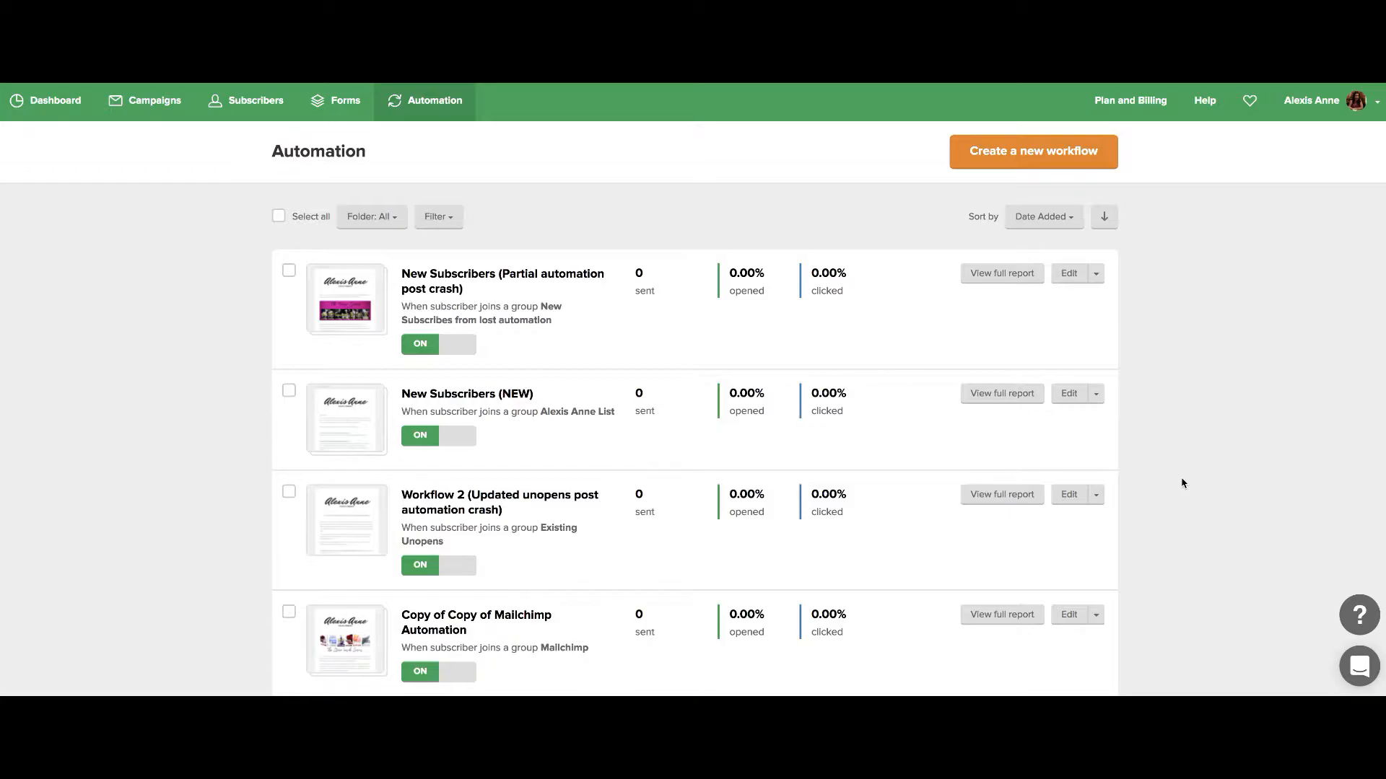
Look through the list of automation workflows and open New Subscribers (OLD) for editing
scroll(1182, 483, "down", 5)
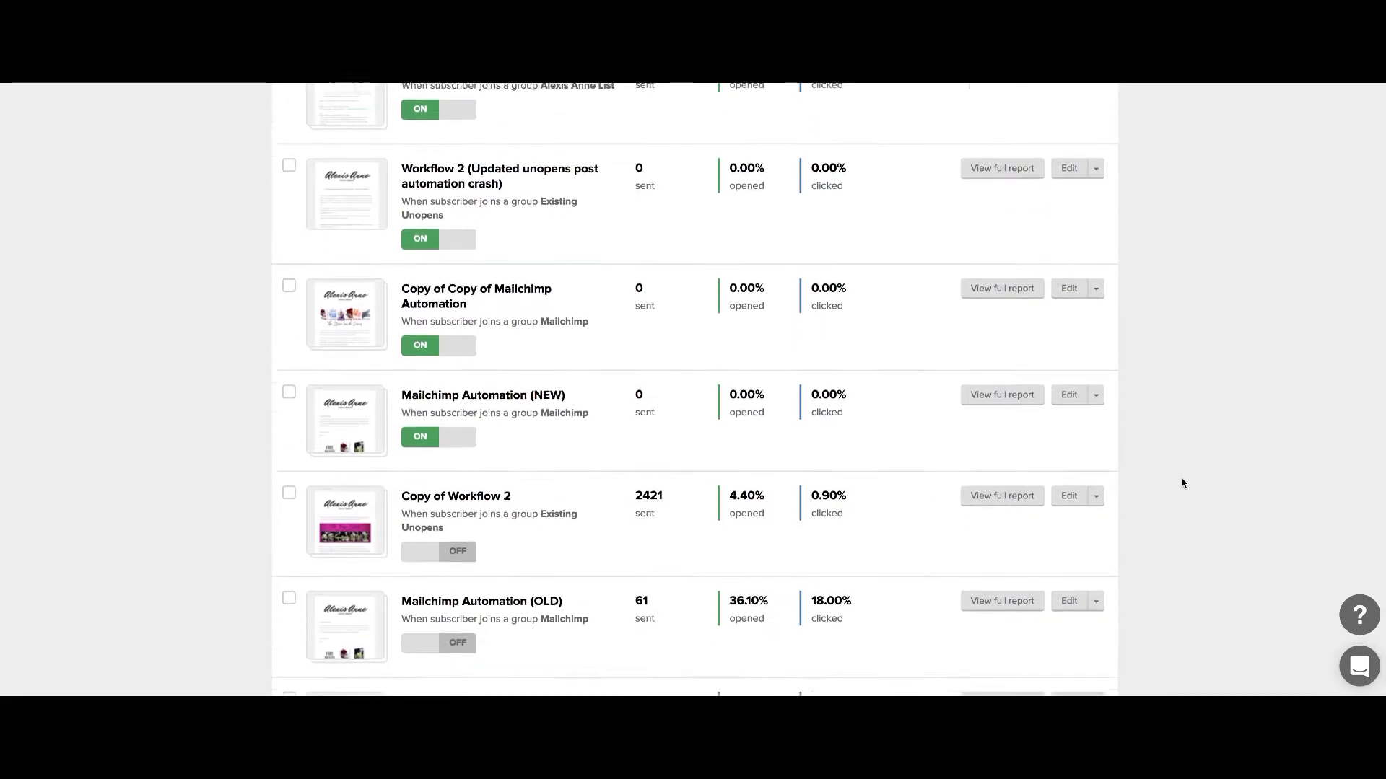
scroll(1182, 483, "down", 3)
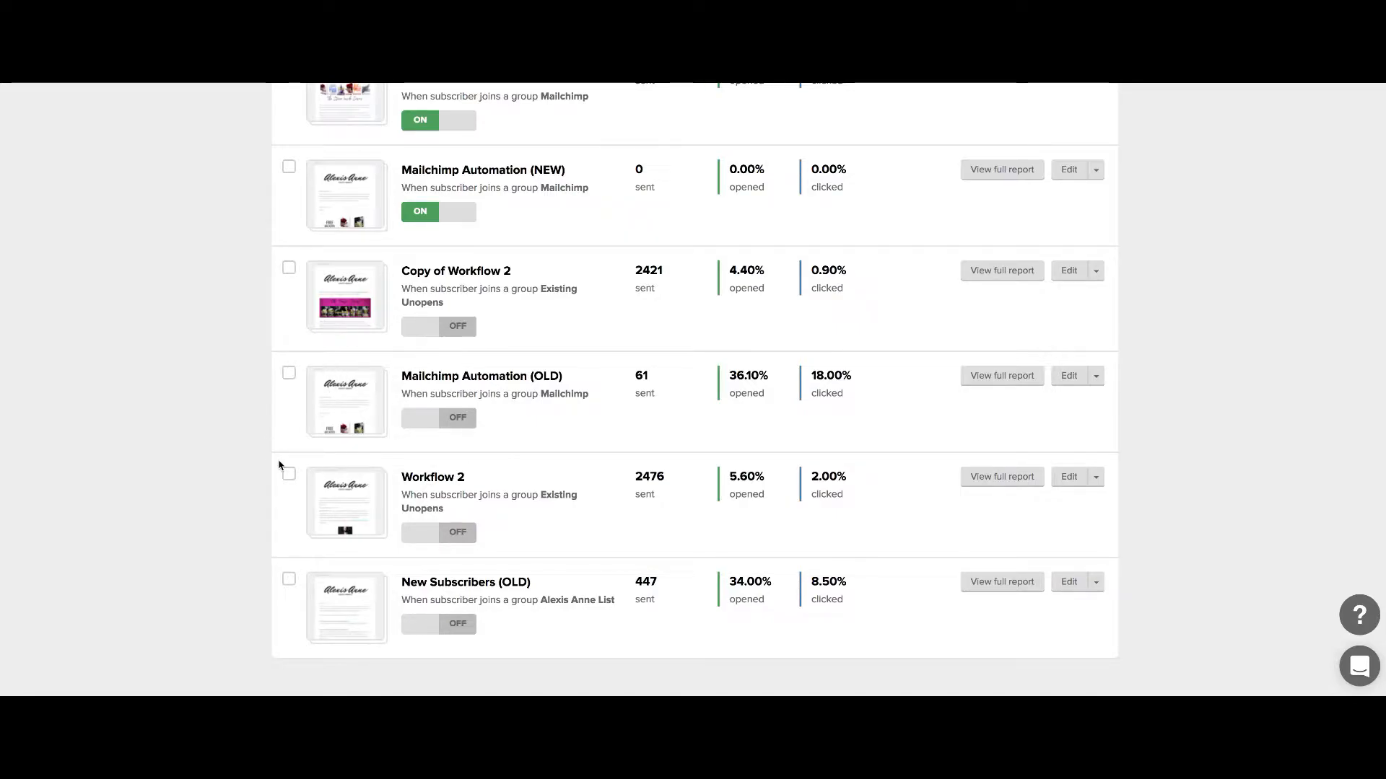
scroll(280, 465, "up", 3)
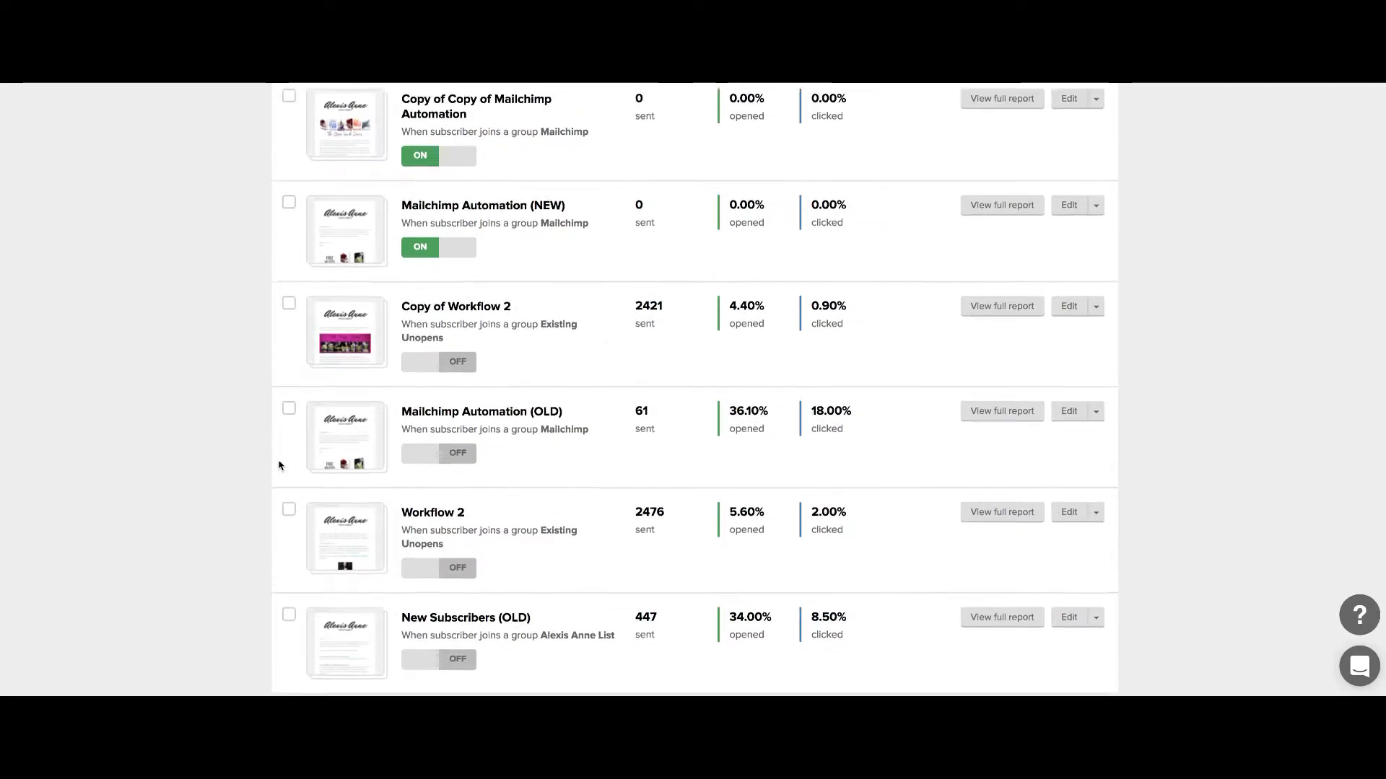
scroll(279, 466, "up", 3)
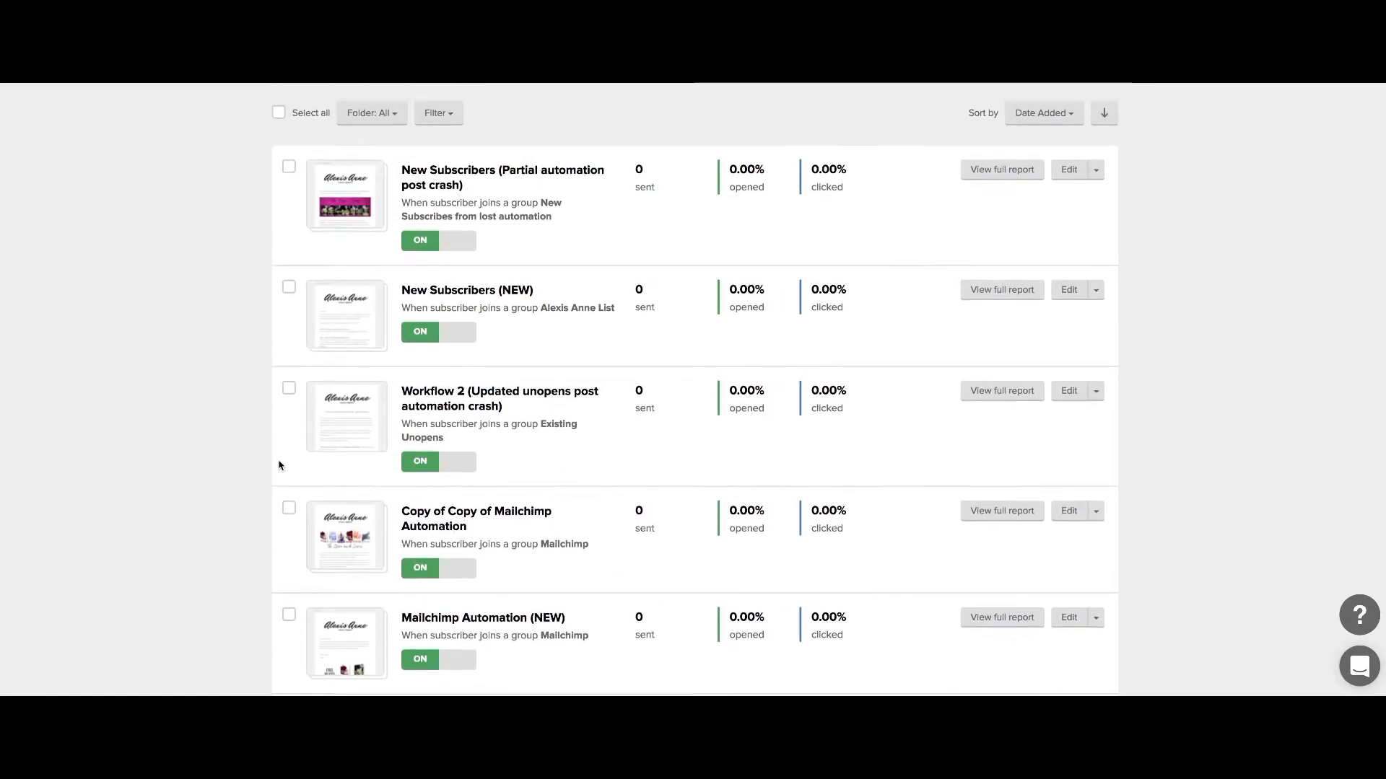
scroll(279, 465, "down", 6)
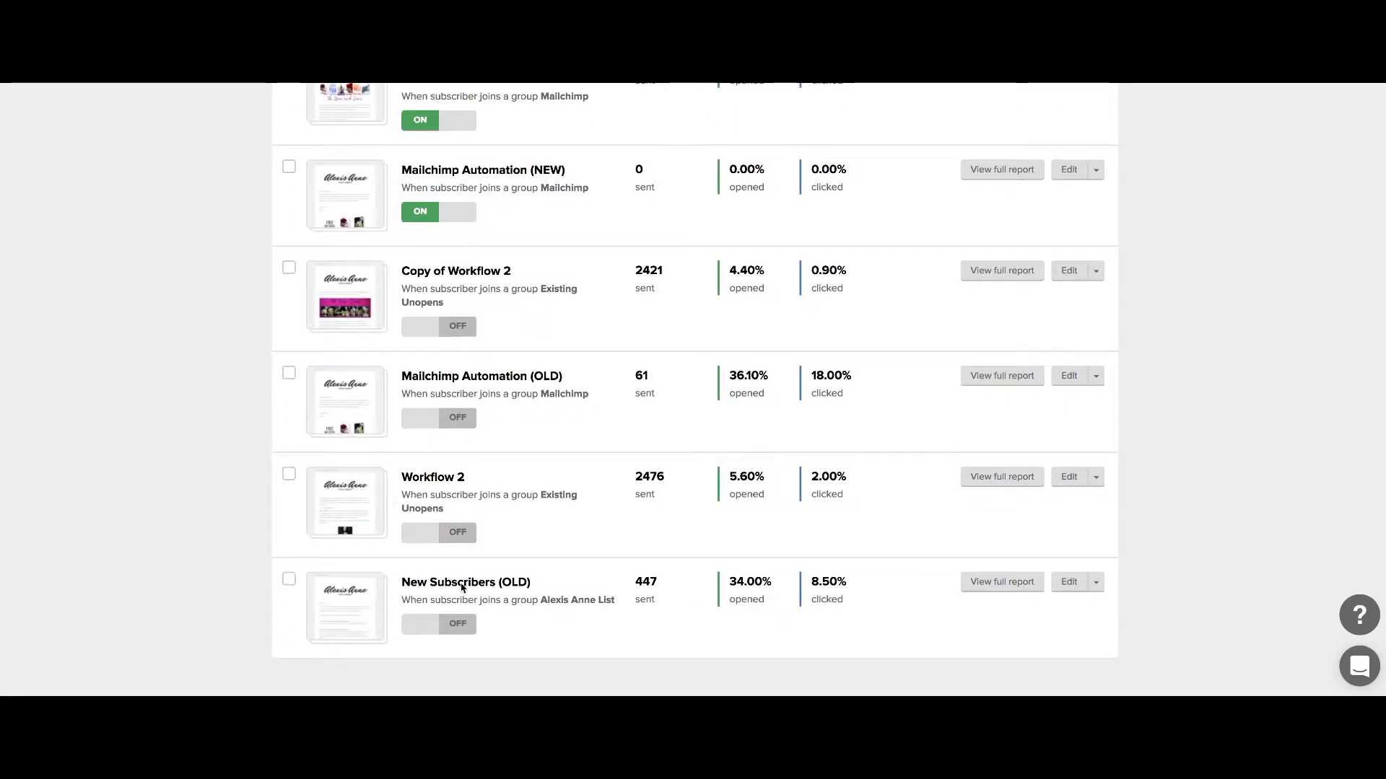
left_click(1067, 583)
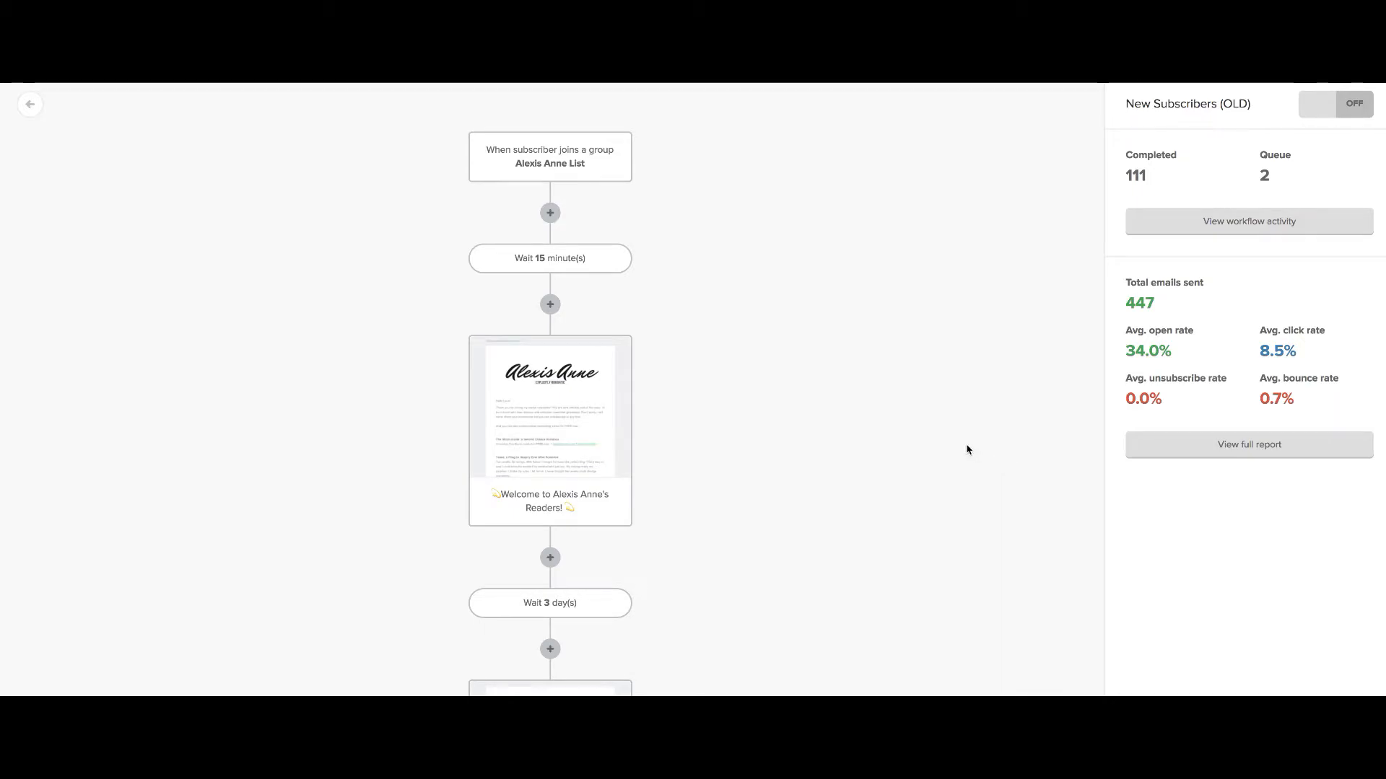
Examine the workflow's sequence of emails and delays, including the settings of the "I'm raising ninja warriors. Seriously." email
scroll(967, 449, "down", 5)
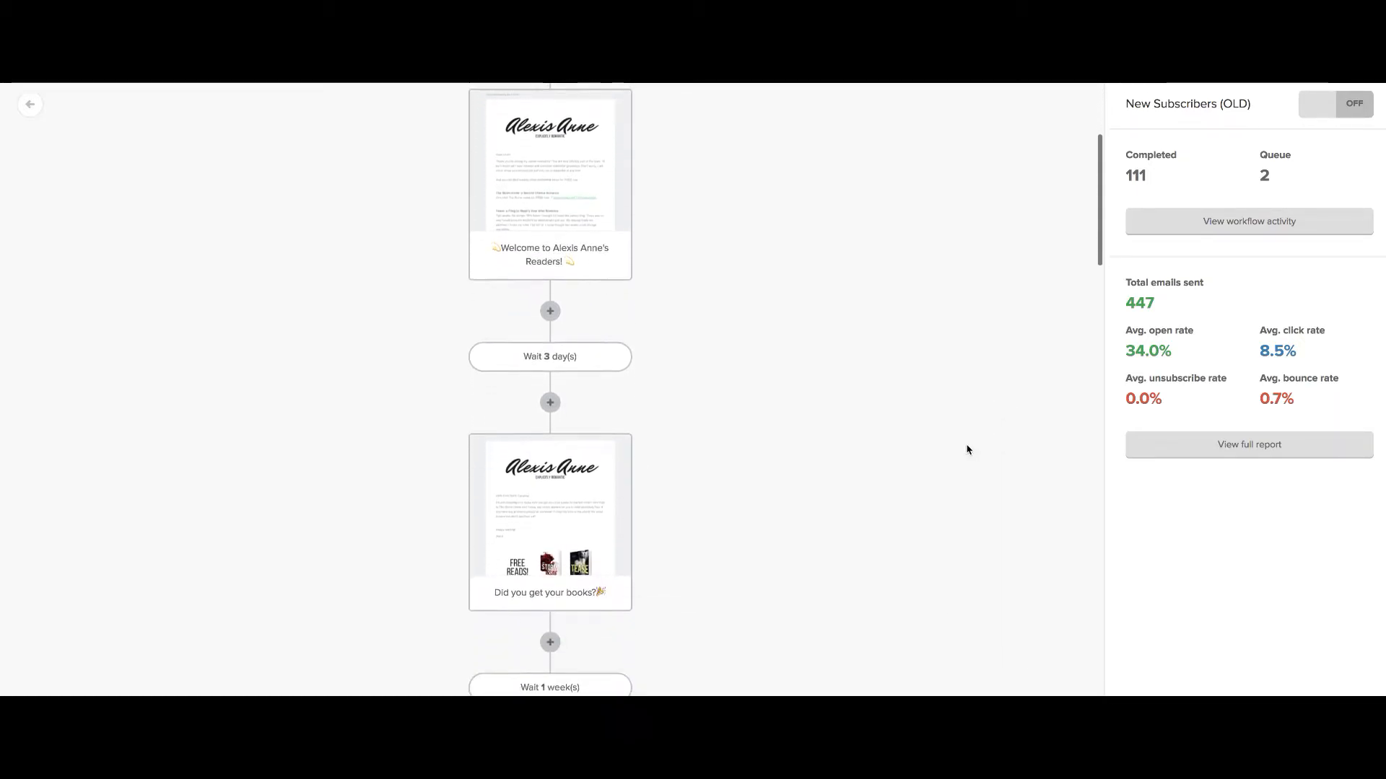
scroll(967, 450, "down", 12)
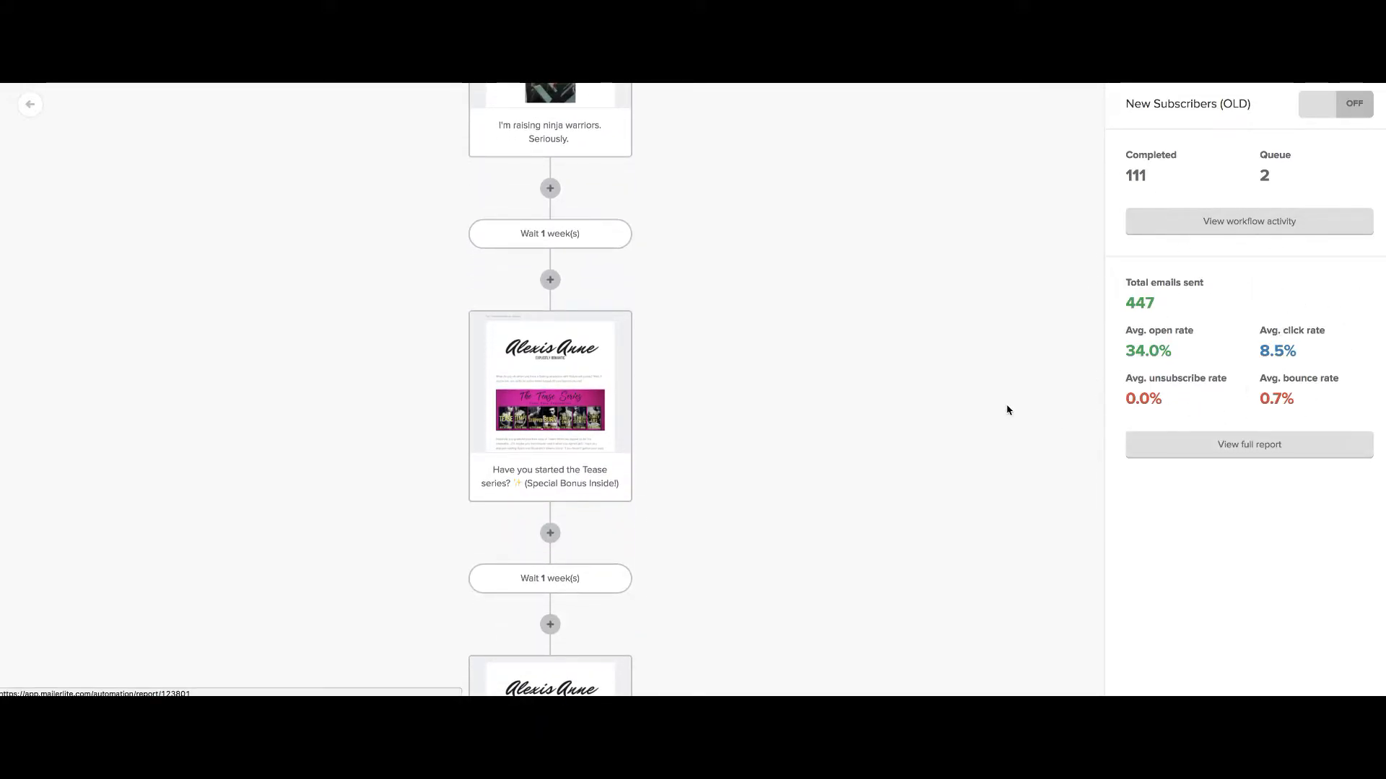
scroll(975, 403, "up", 1)
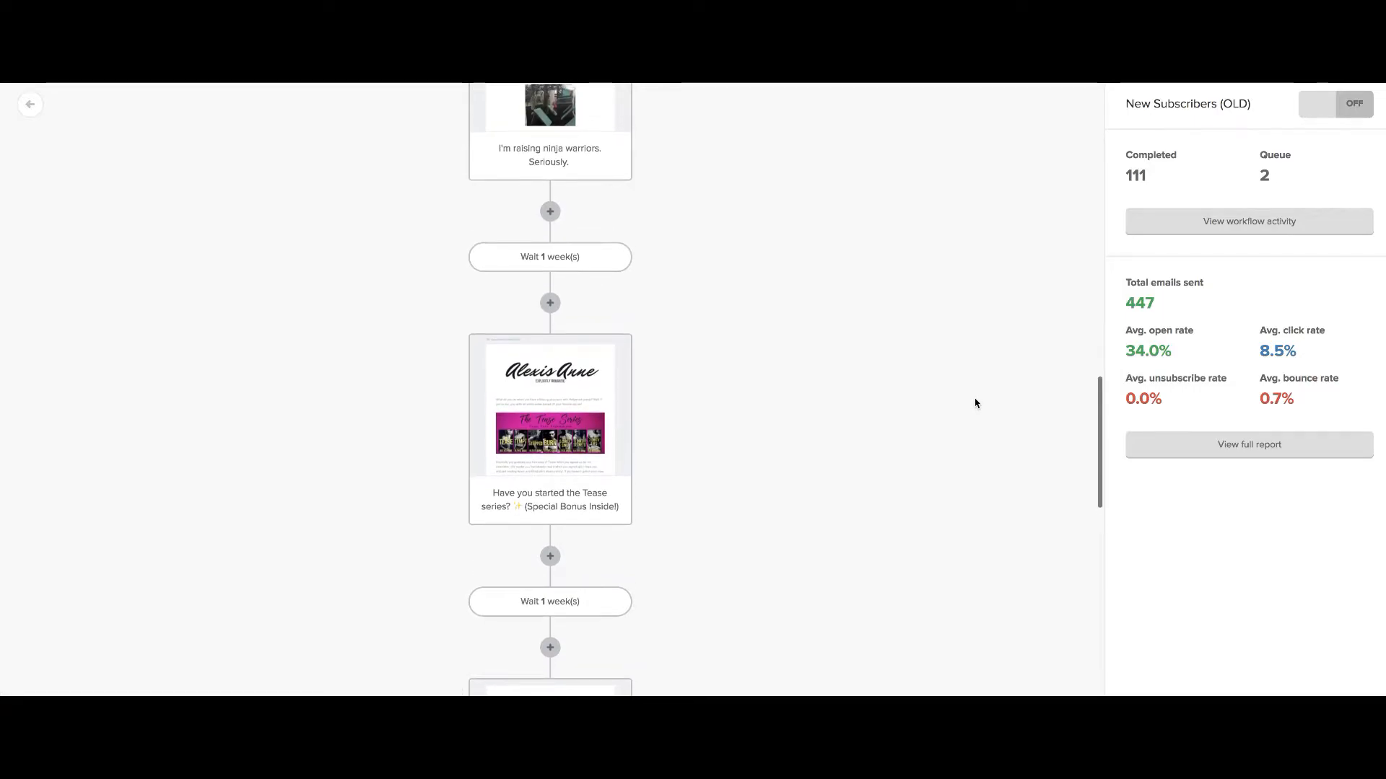
scroll(976, 403, "up", 3)
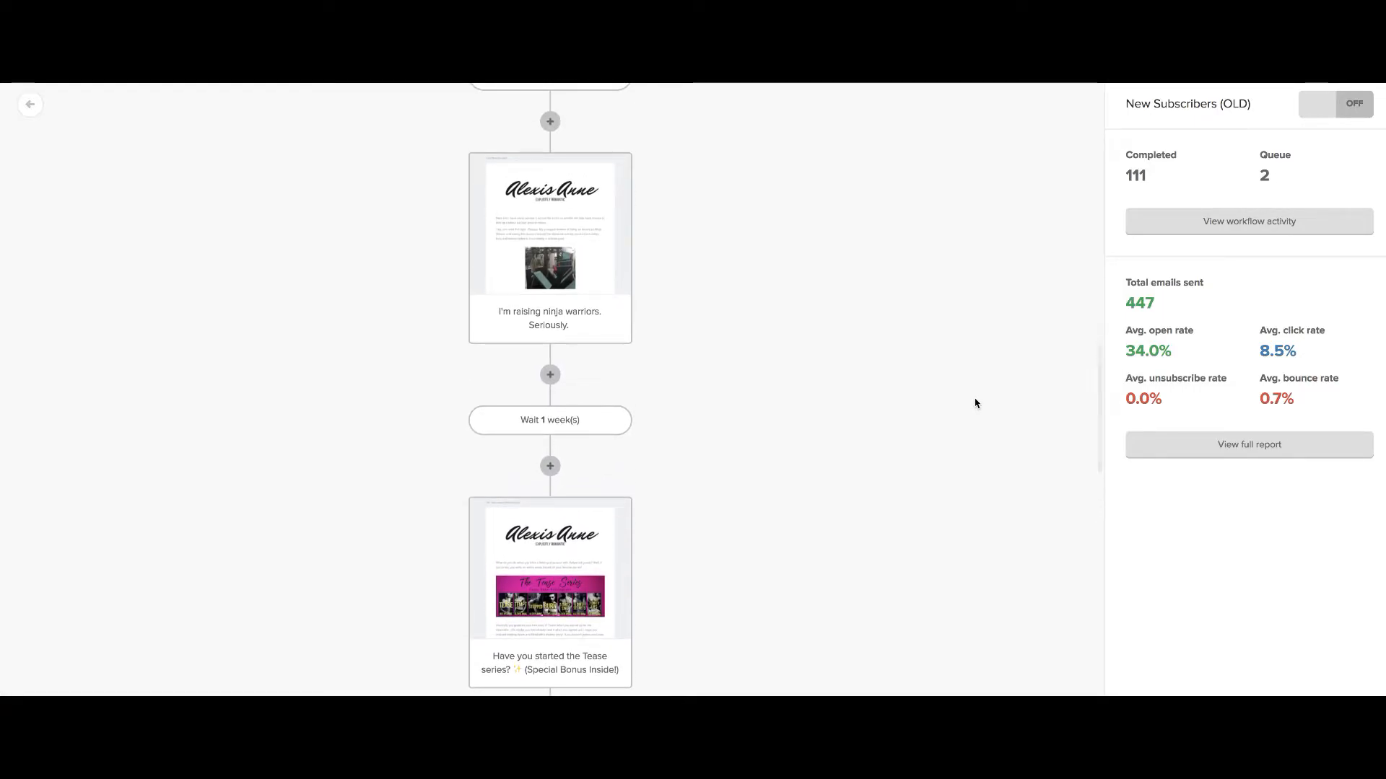
scroll(880, 401, "up", 4)
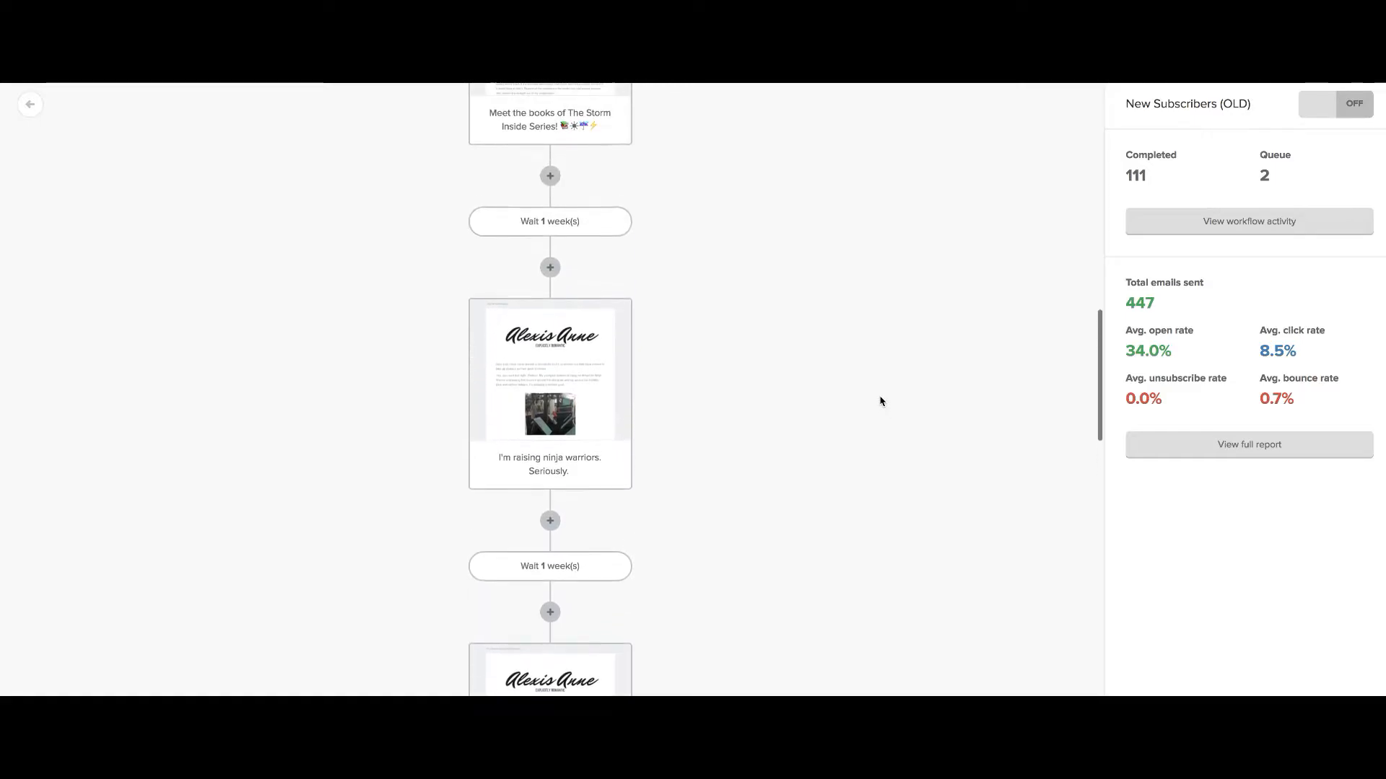
scroll(881, 401, "down", 2)
scroll(880, 401, "down", 2)
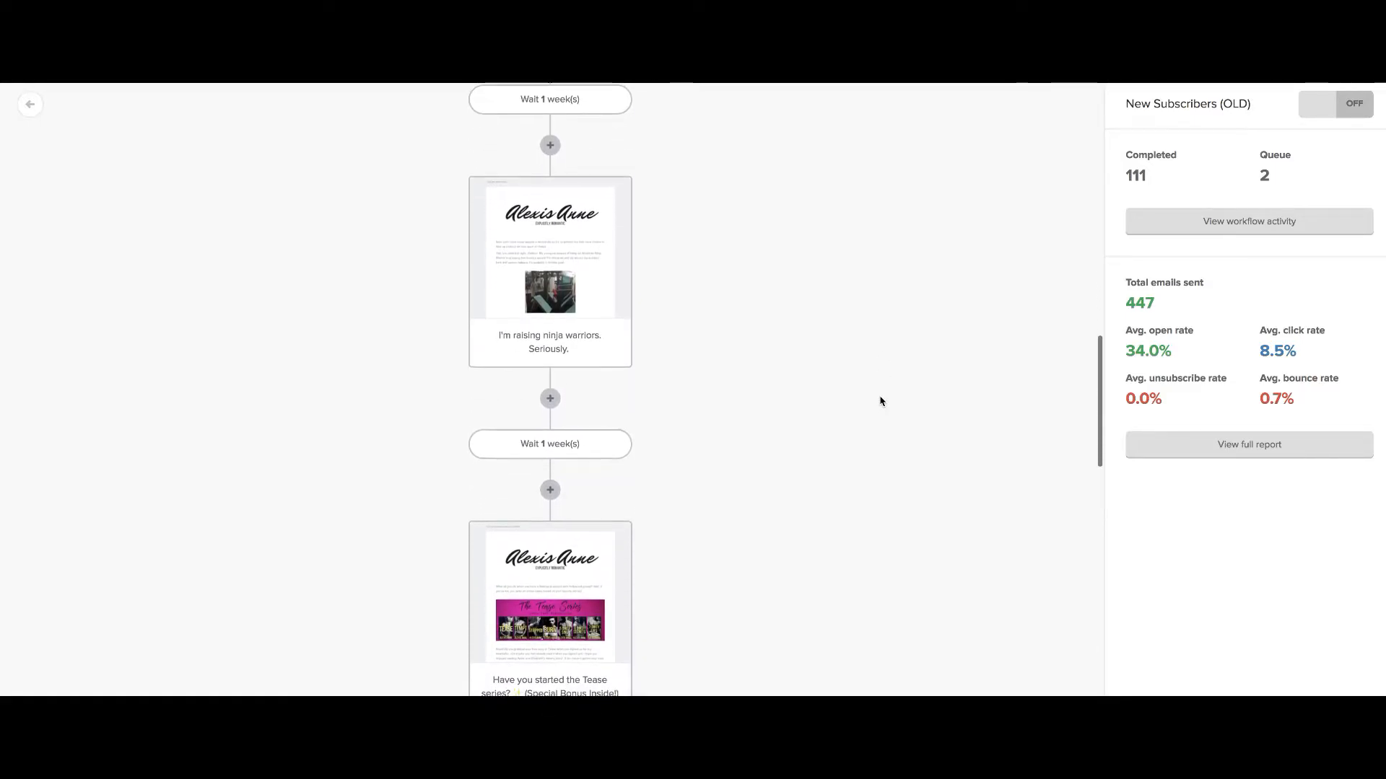
scroll(881, 401, "down", 1)
scroll(880, 401, "down", 5)
scroll(880, 402, "up", 5)
scroll(880, 401, "up", 1)
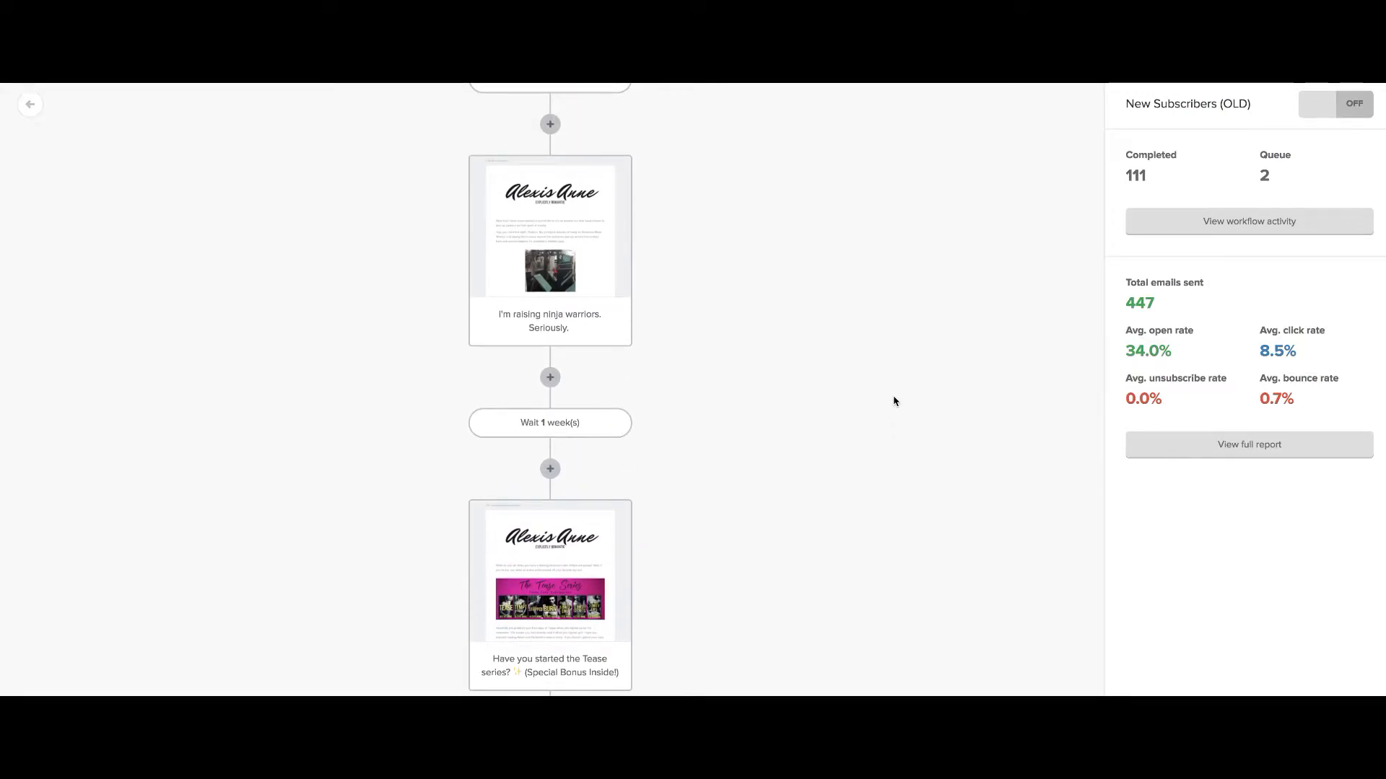
left_click(588, 296)
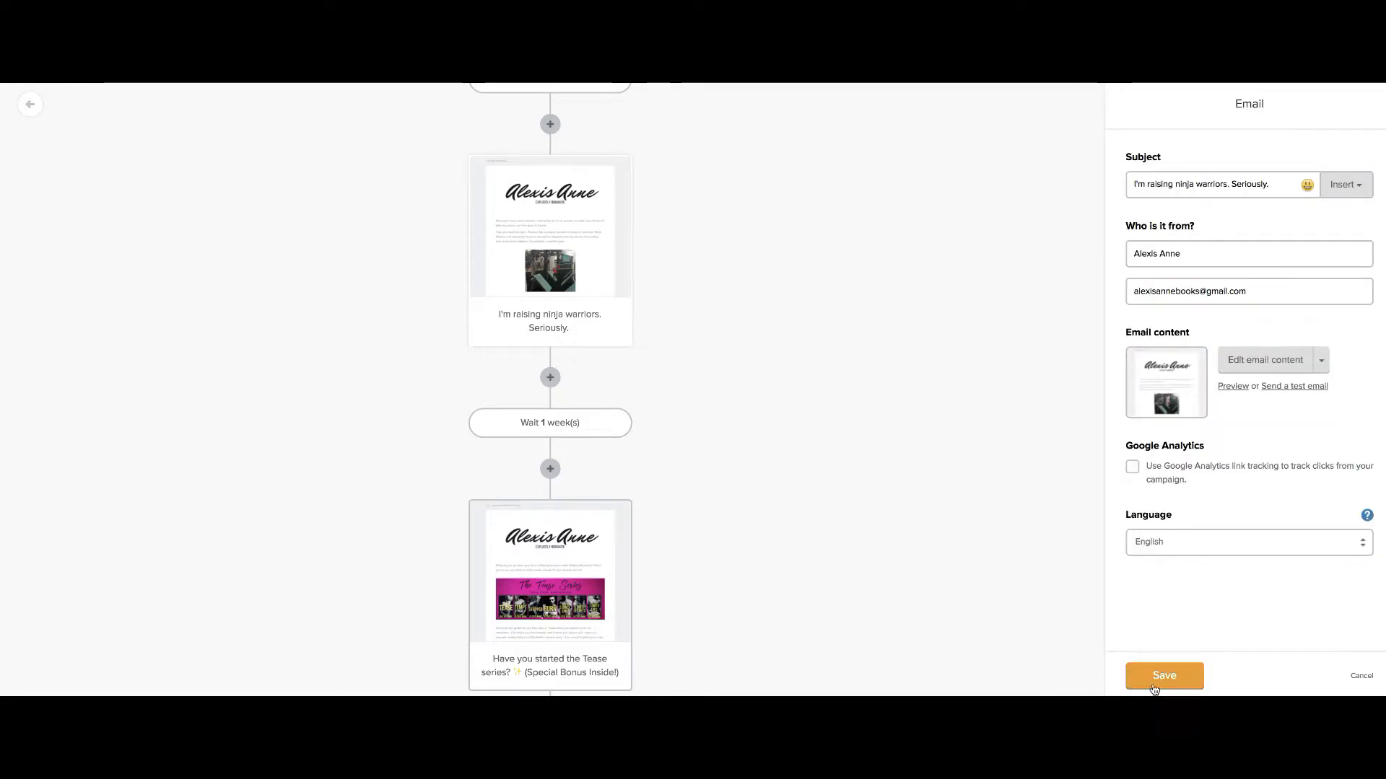
left_click(1189, 684)
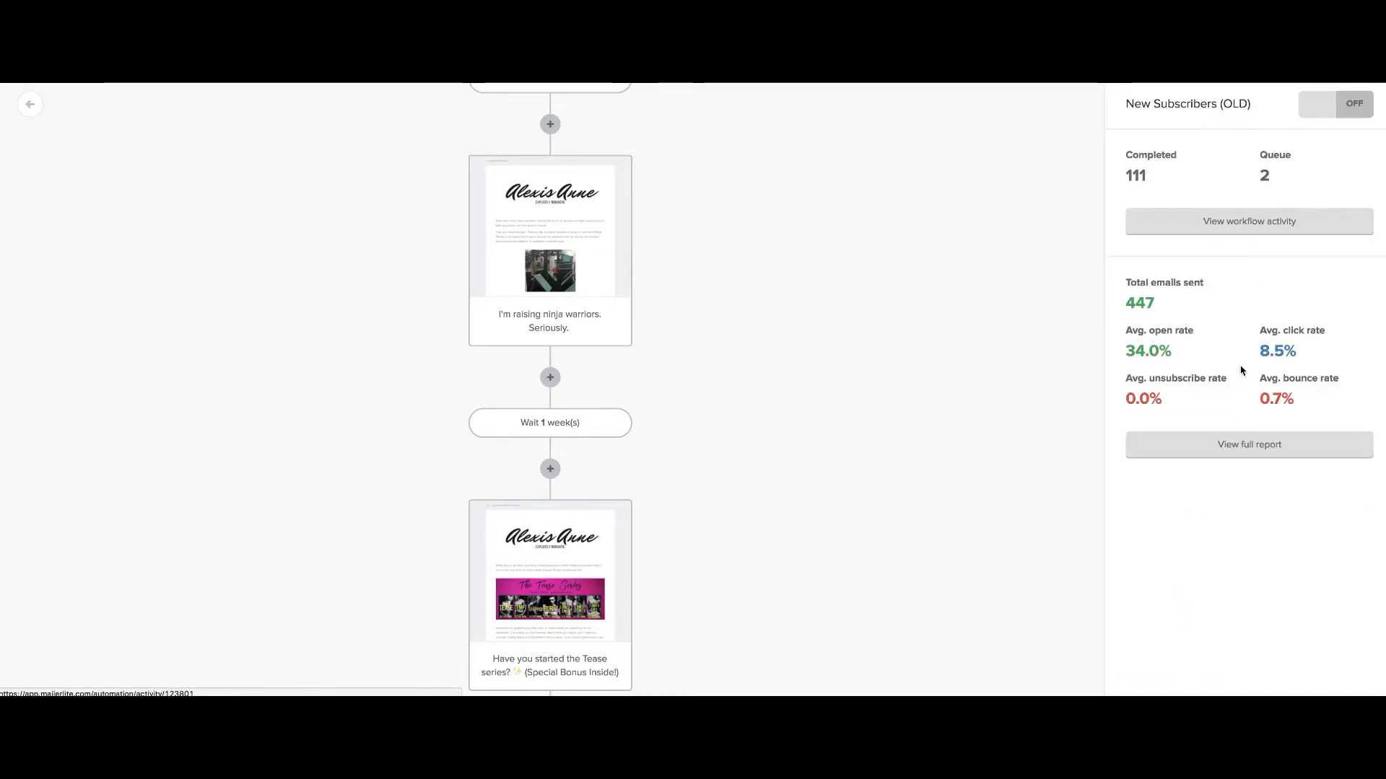
View the full report for New Subscribers (OLD) and check the sending statistics of each email
left_click(1247, 444)
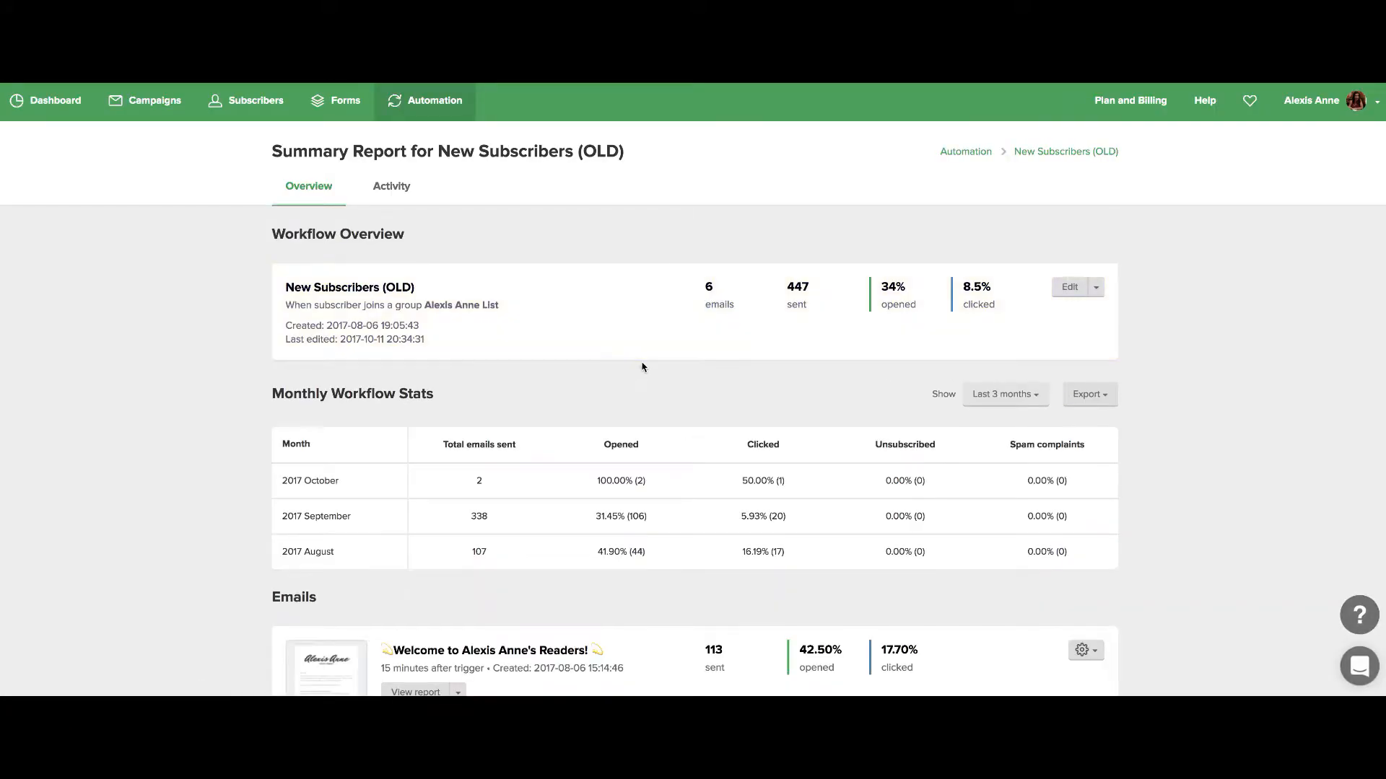
scroll(332, 360, "down", 7)
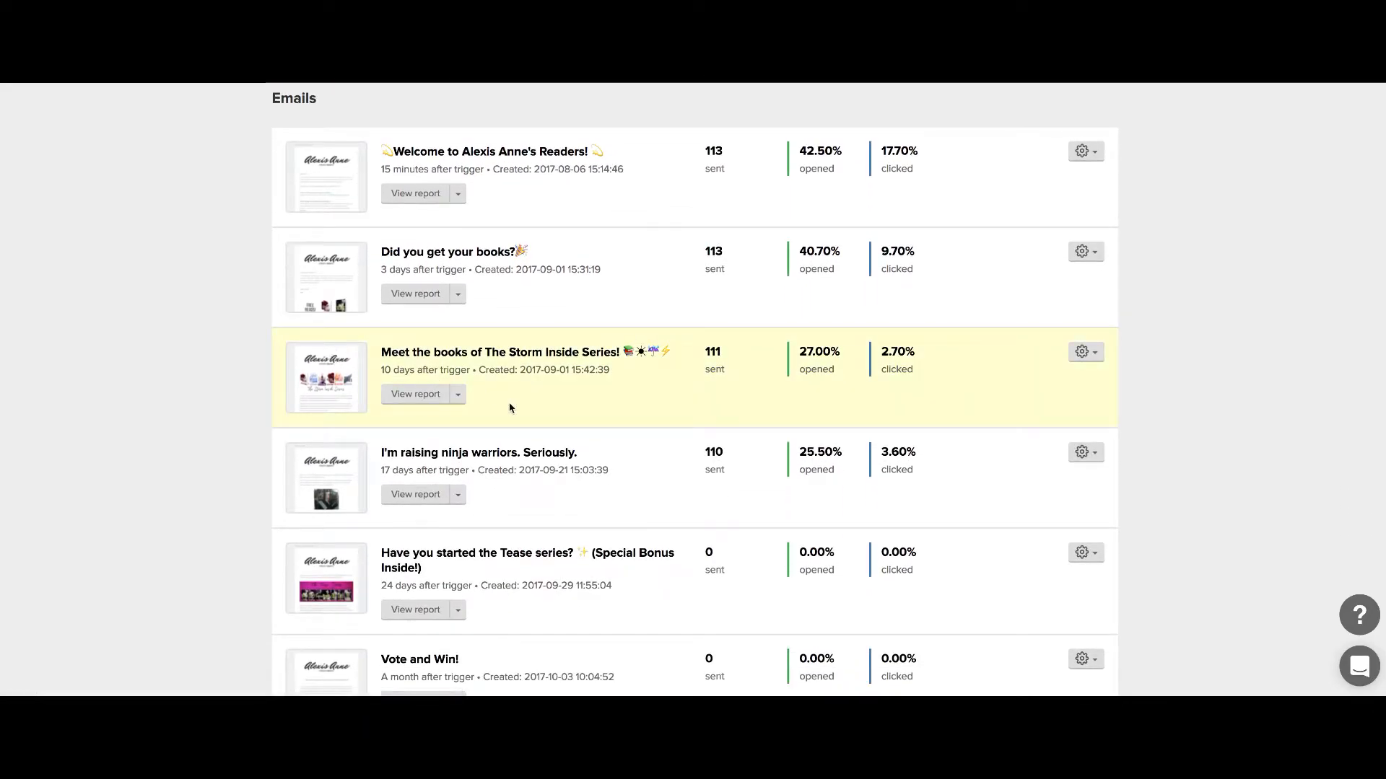
scroll(553, 392, "up", 1)
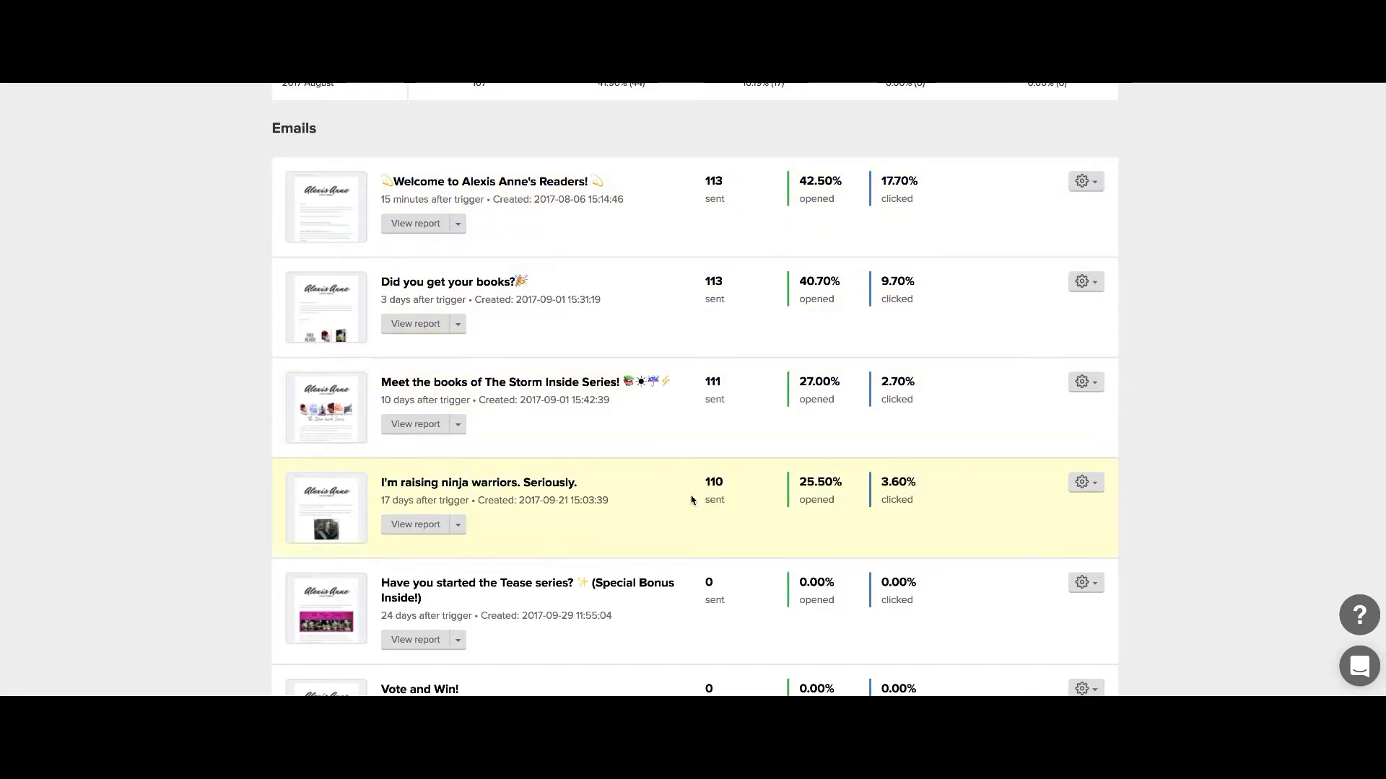
scroll(691, 500, "down", 1)
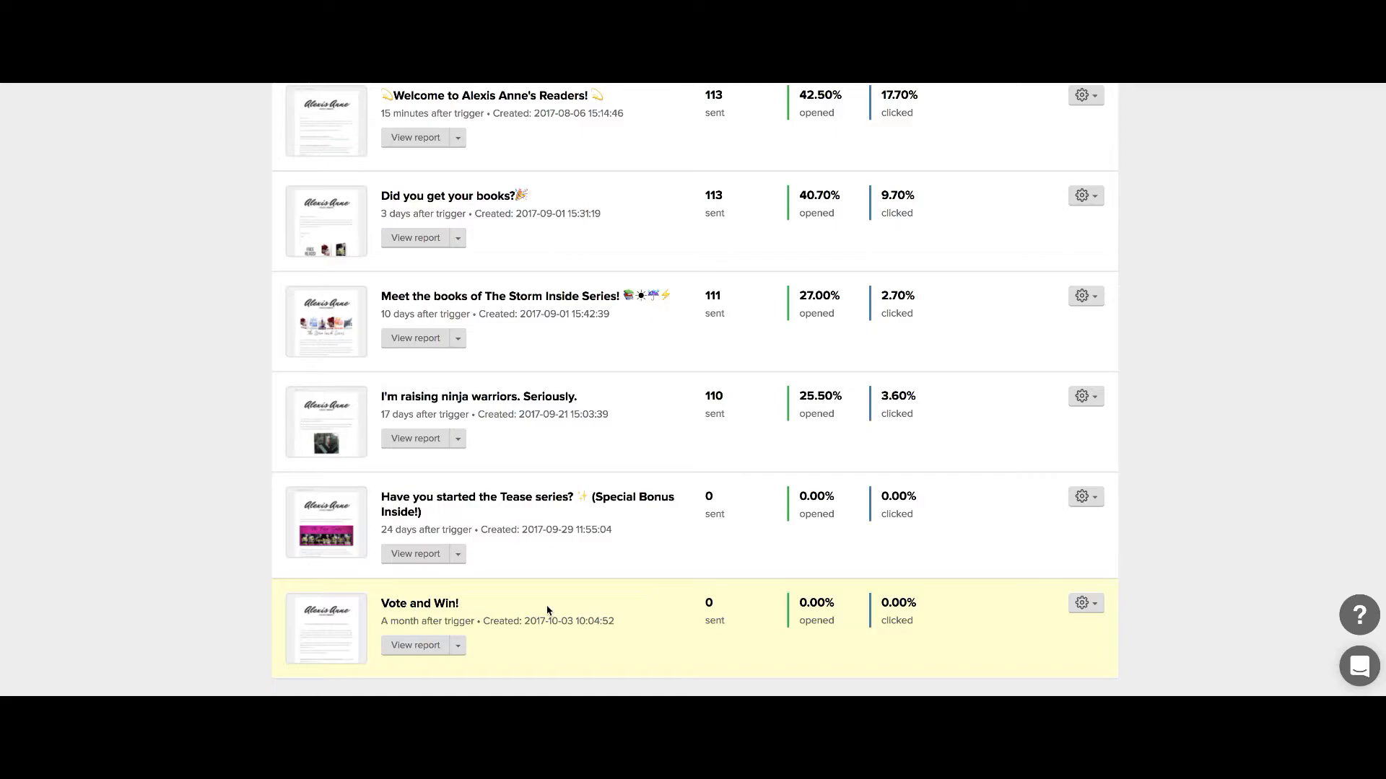
Copy all recipients of the "I'm raising ninja warriors. Seriously." email to a new subscriber group named Video Fake Group
left_click(401, 439)
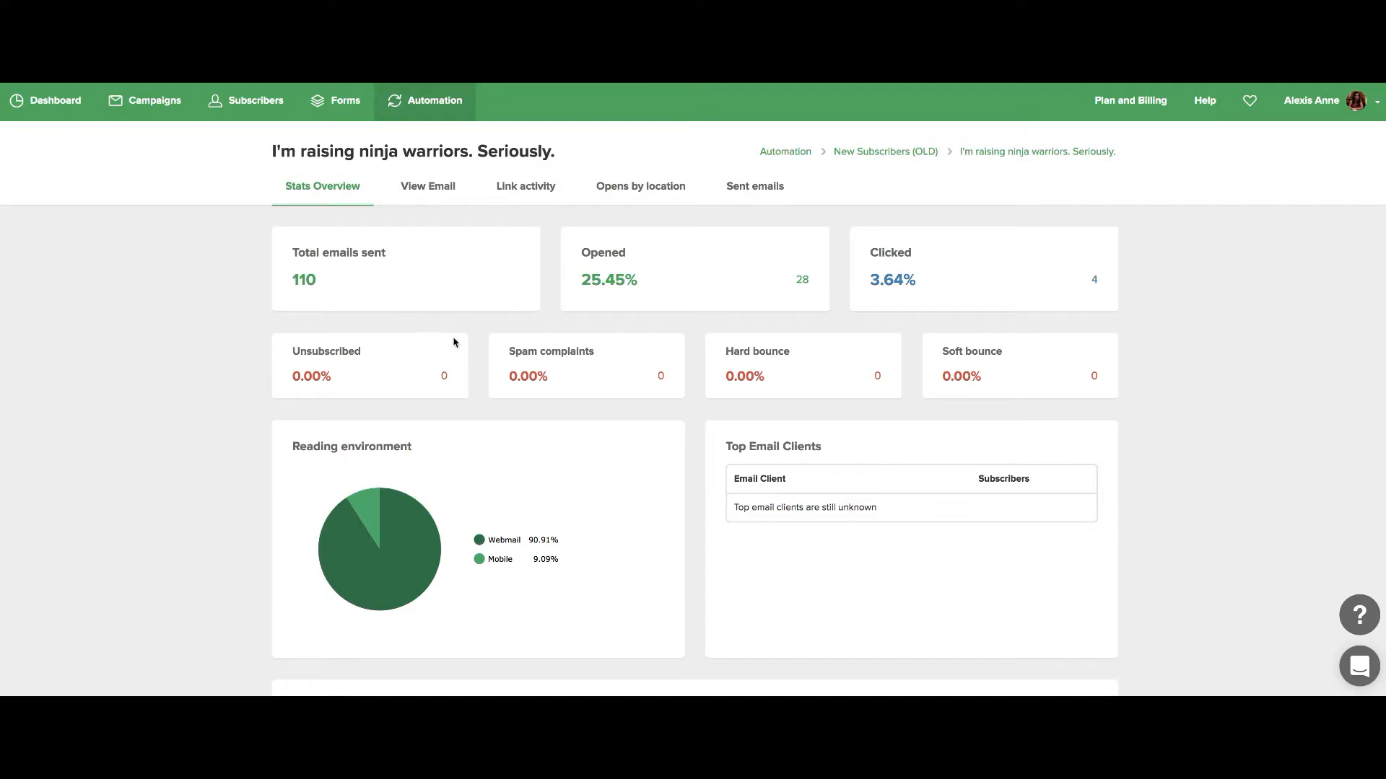
left_click(751, 190)
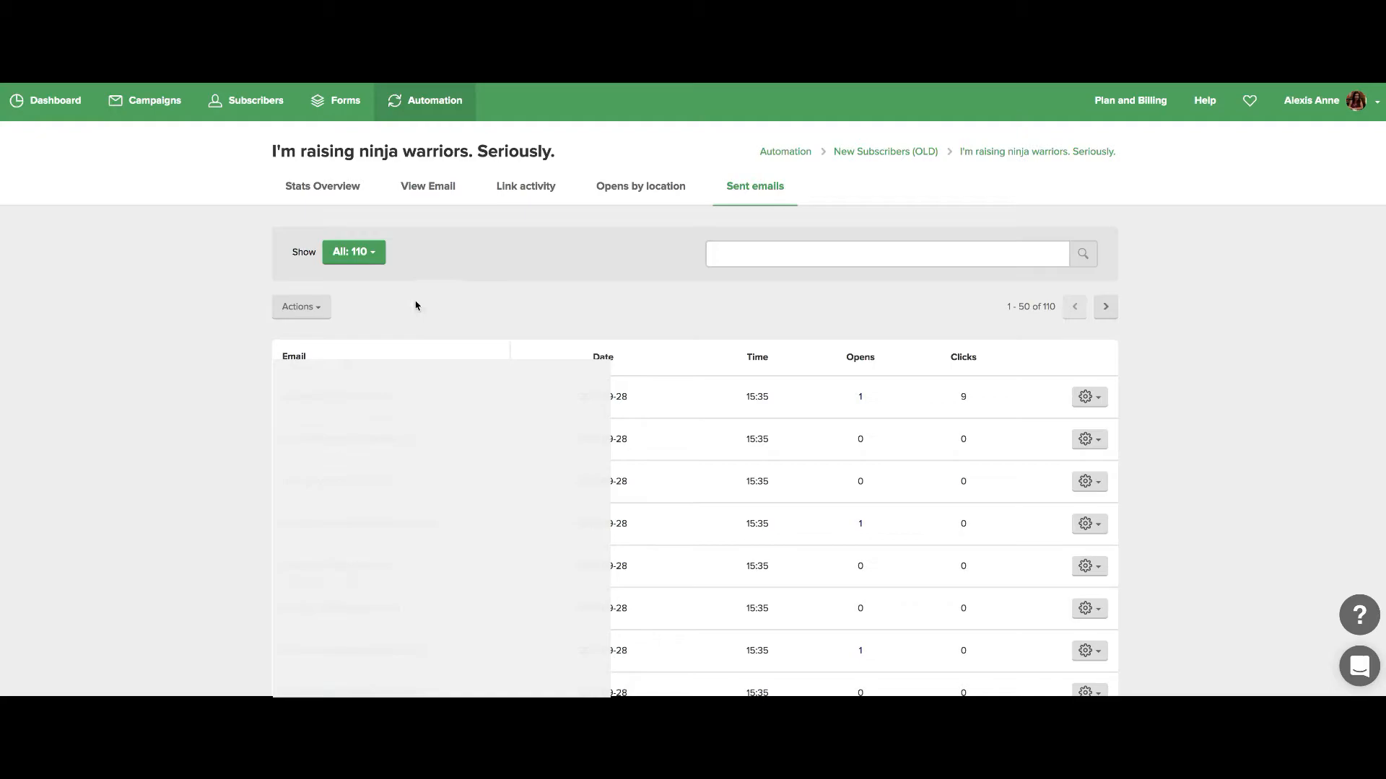
left_click(316, 310)
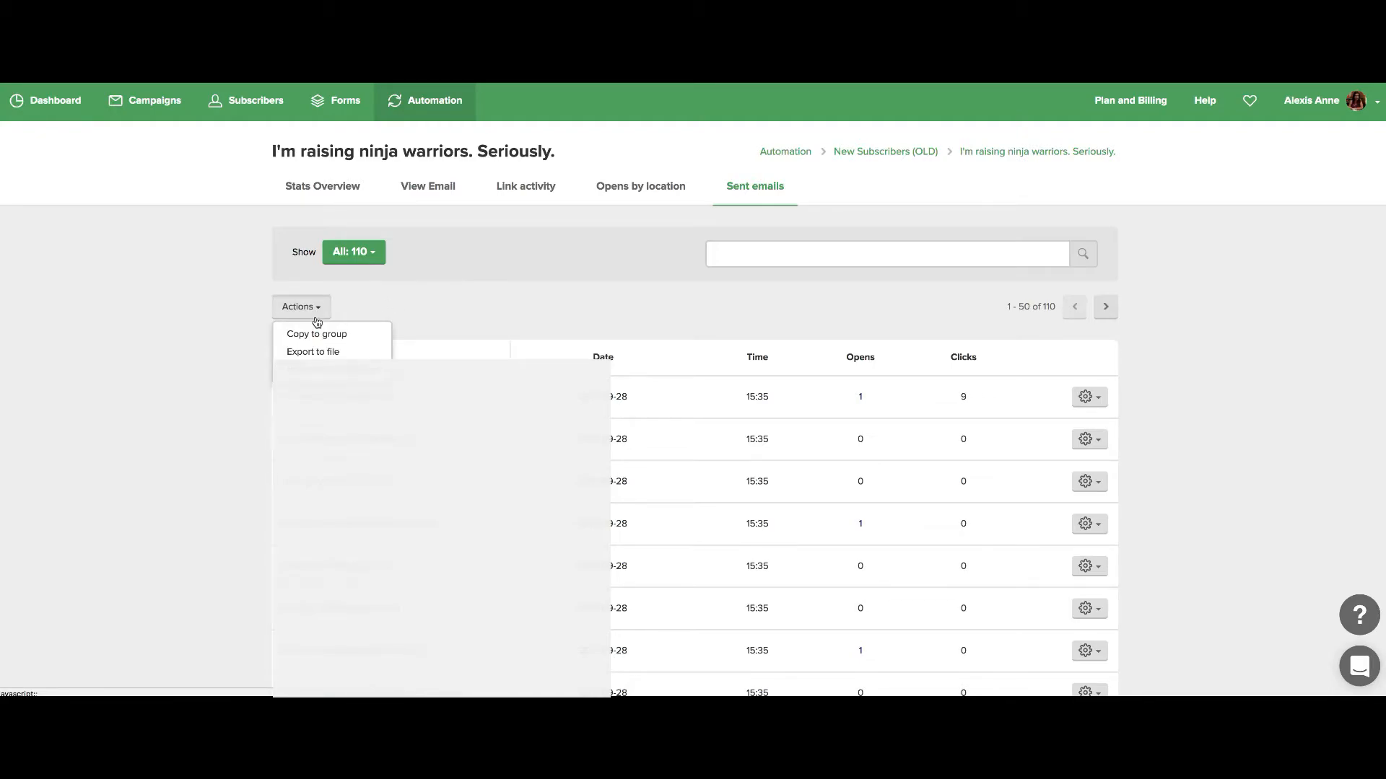
left_click(314, 333)
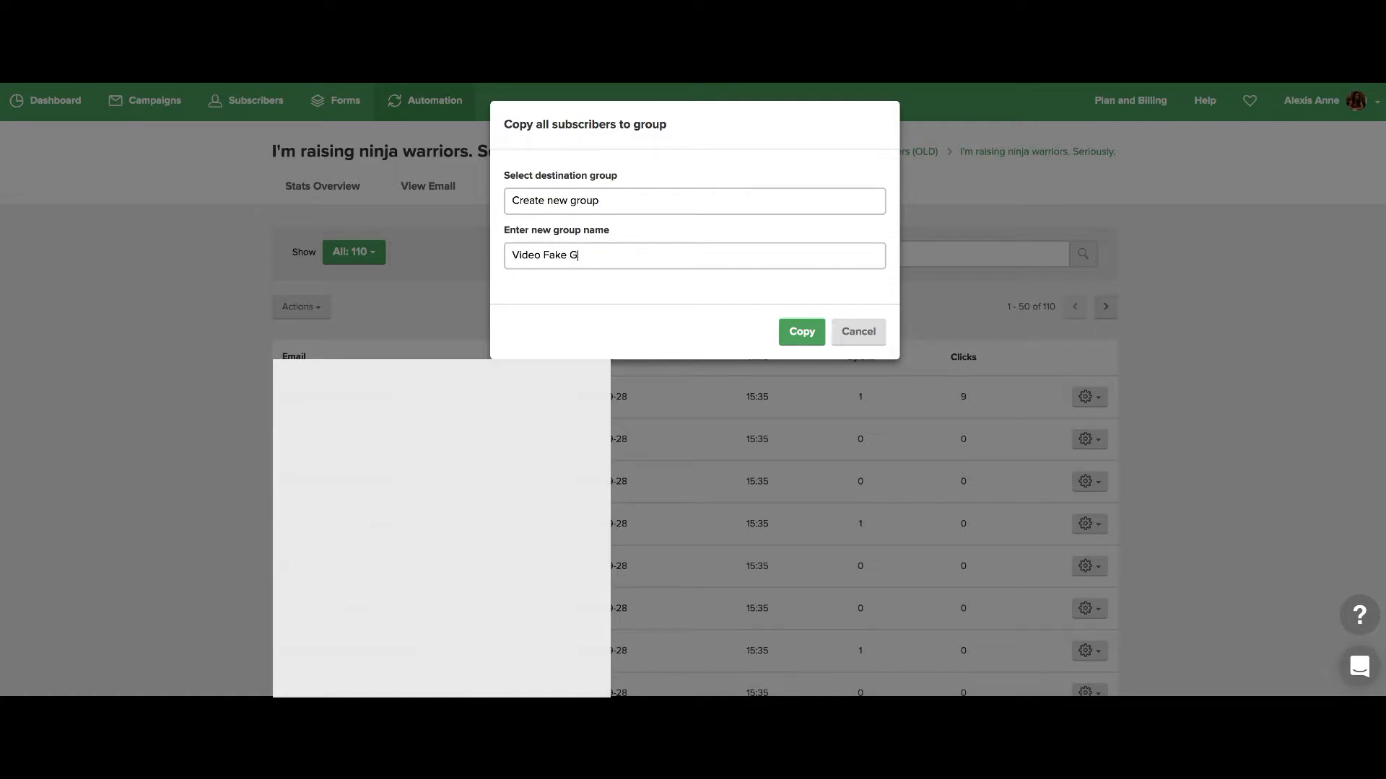
left_click(797, 331)
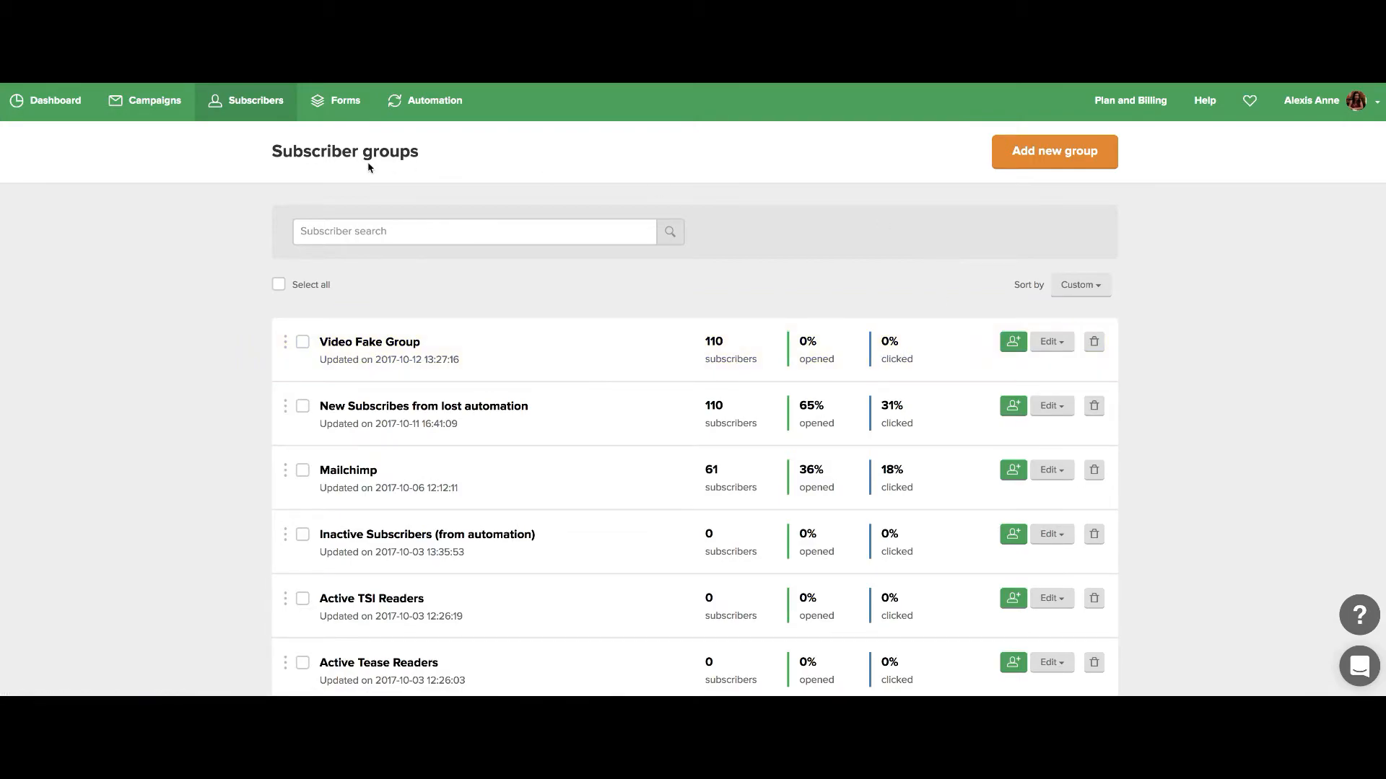
Return to the automation workflows and duplicate New Subscribers (OLD)
left_click(435, 101)
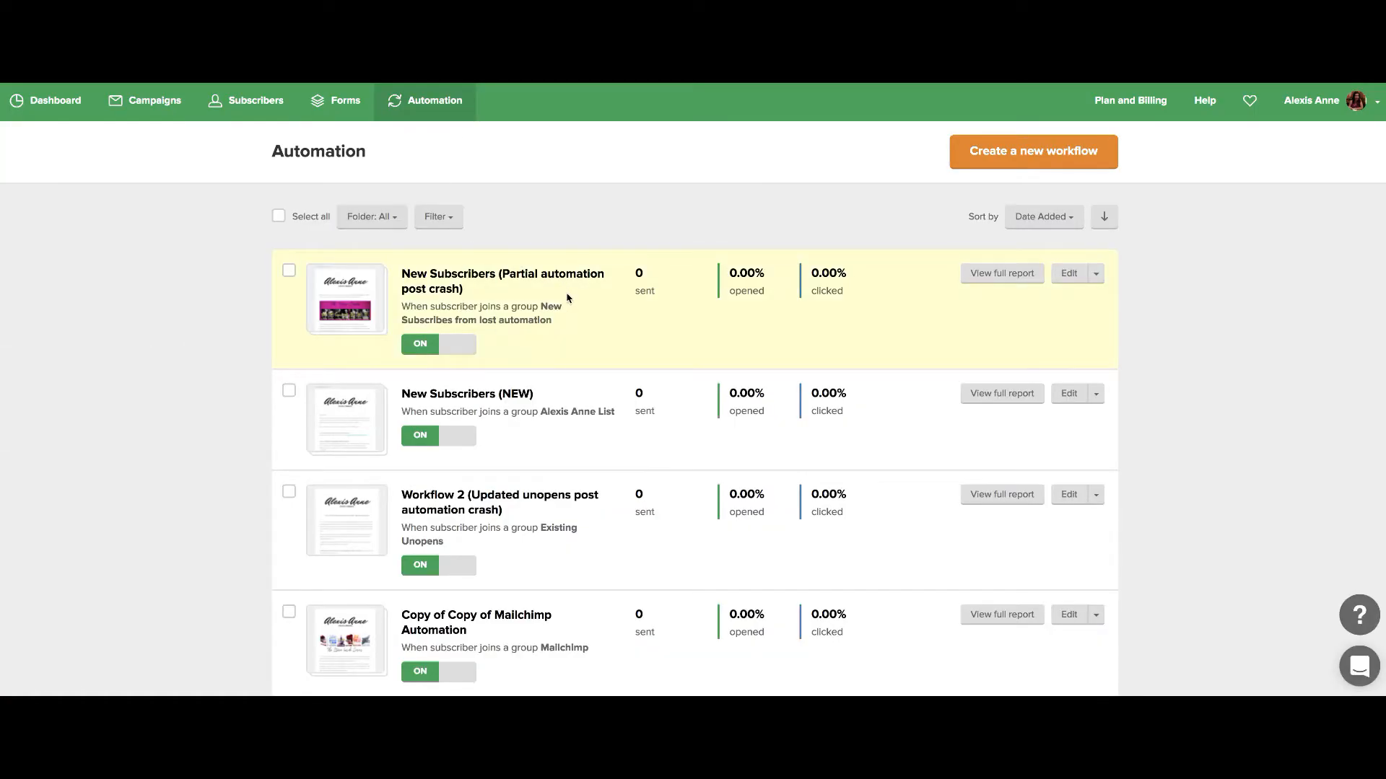
scroll(566, 294, "down", 5)
scroll(566, 297, "down", 5)
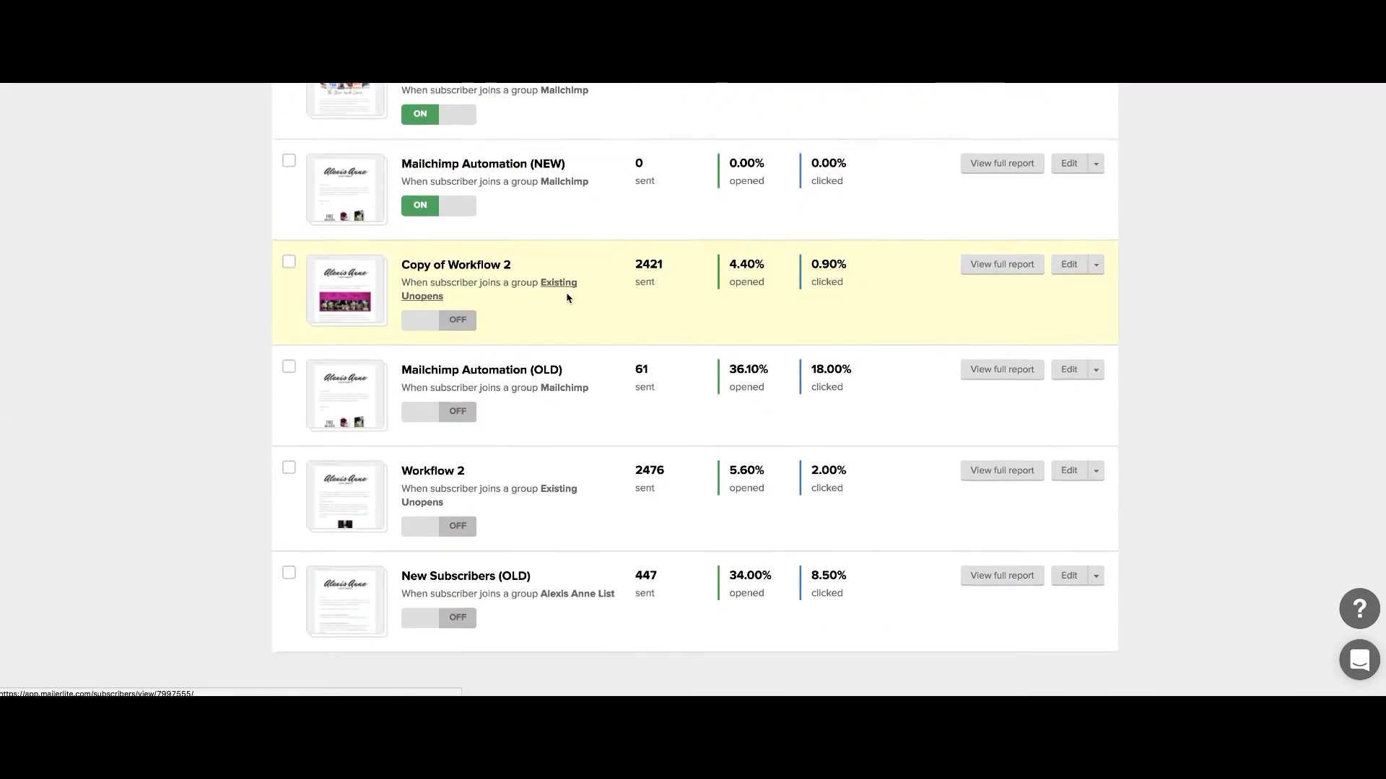
left_click(1097, 583)
left_click(1078, 606)
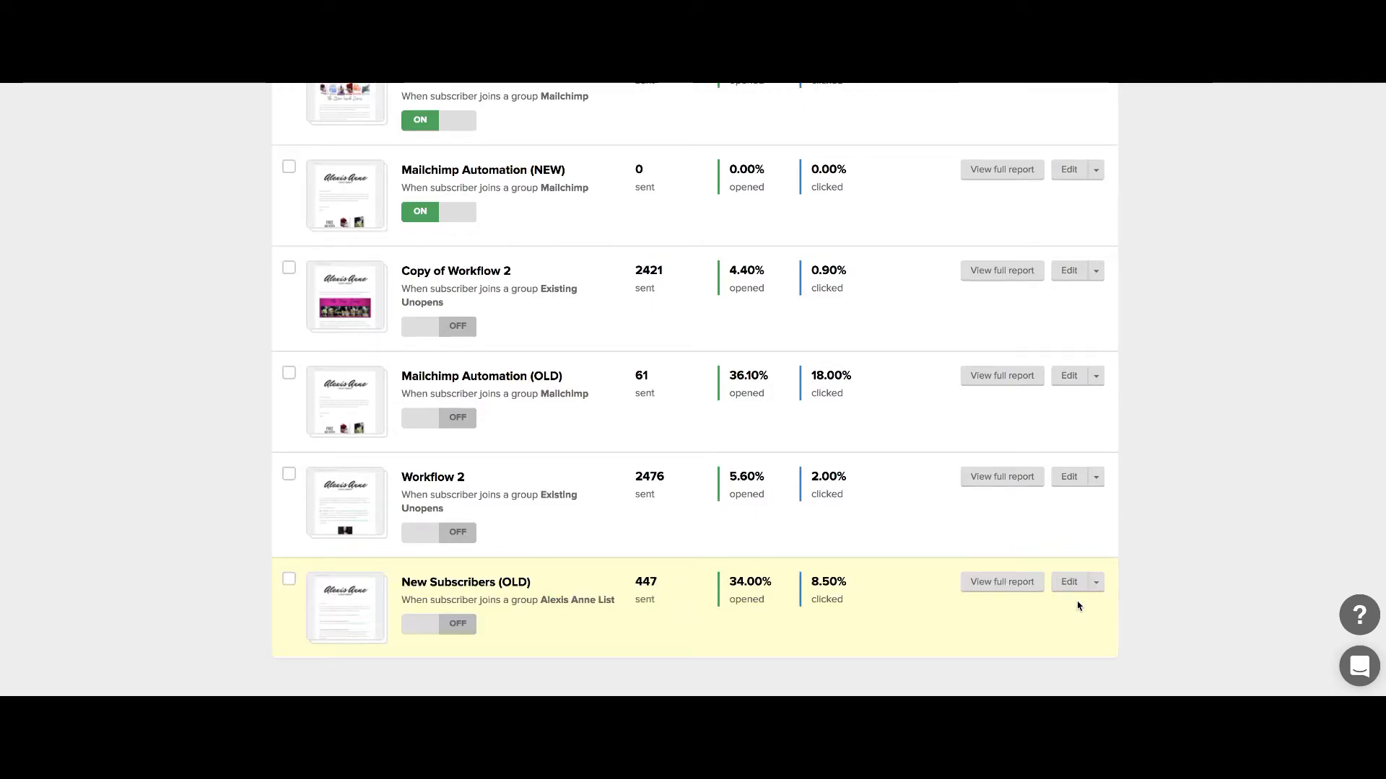
Open Copy of New Subscribers (OLD) for editing and look through its emails and delays
scroll(1078, 606, "up", 10)
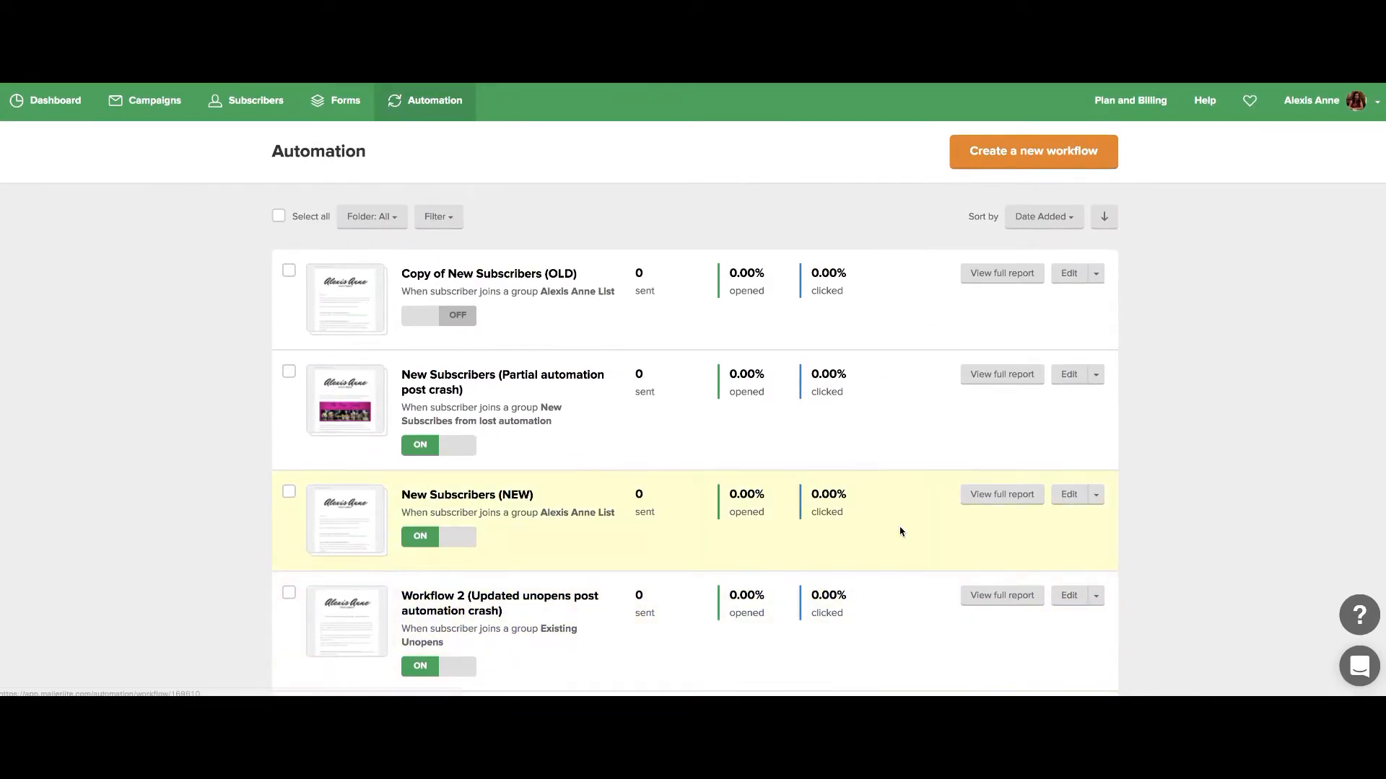
left_click(1074, 279)
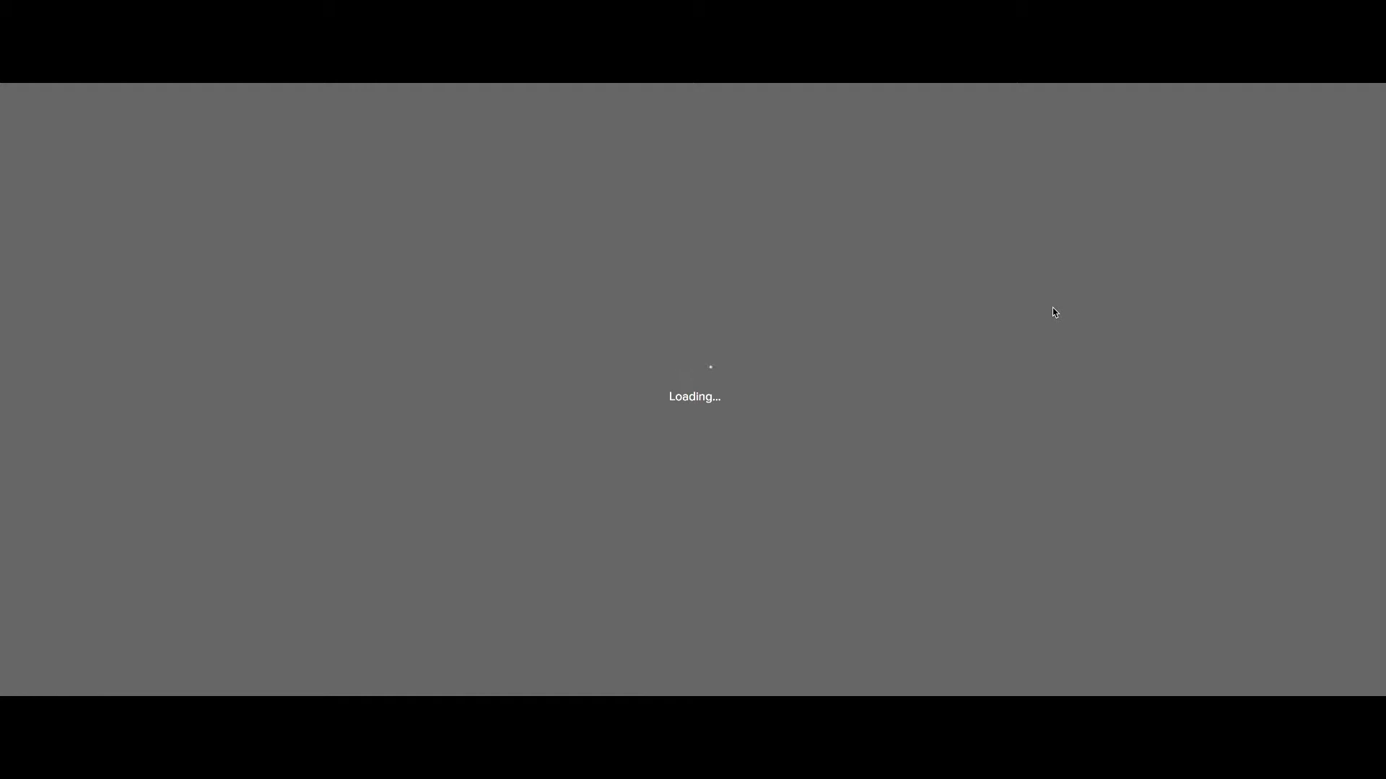
scroll(743, 325, "down", 15)
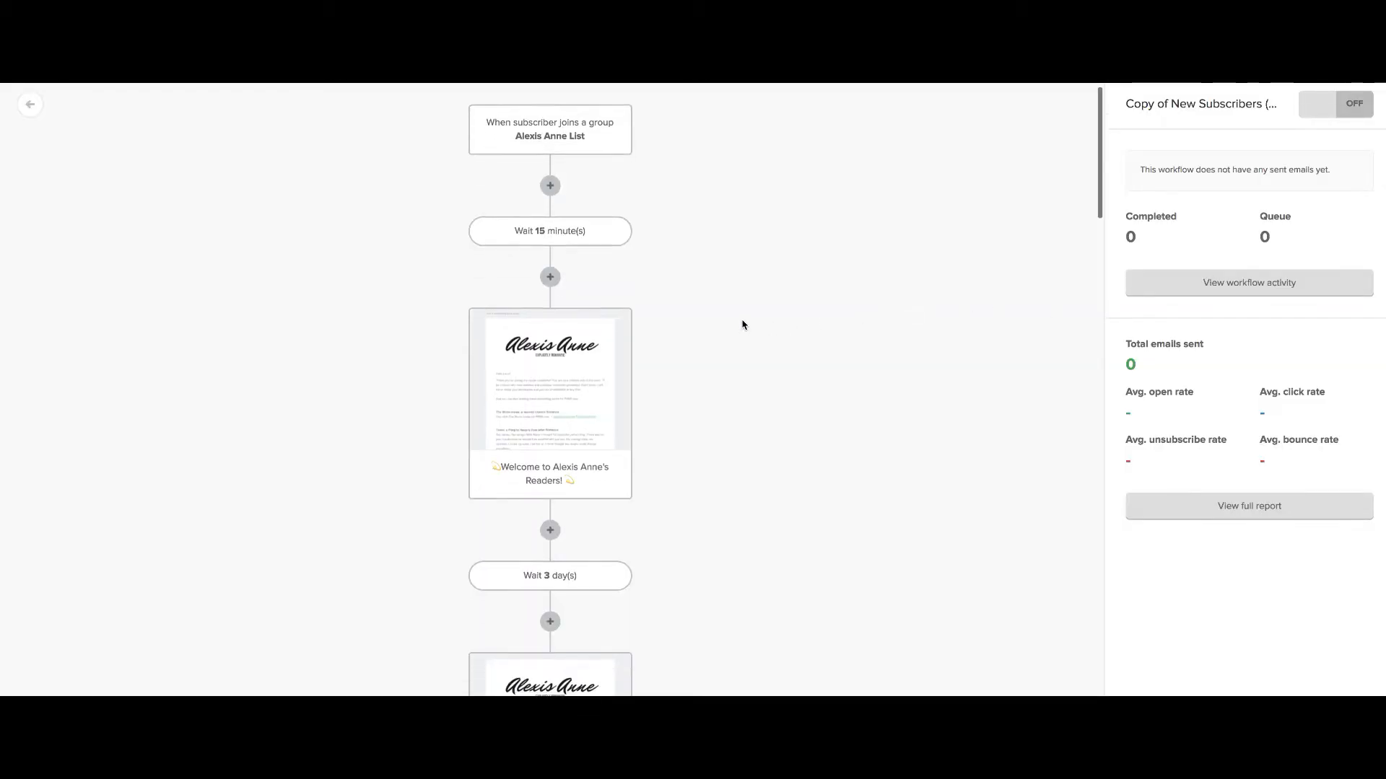
scroll(742, 325, "down", 8)
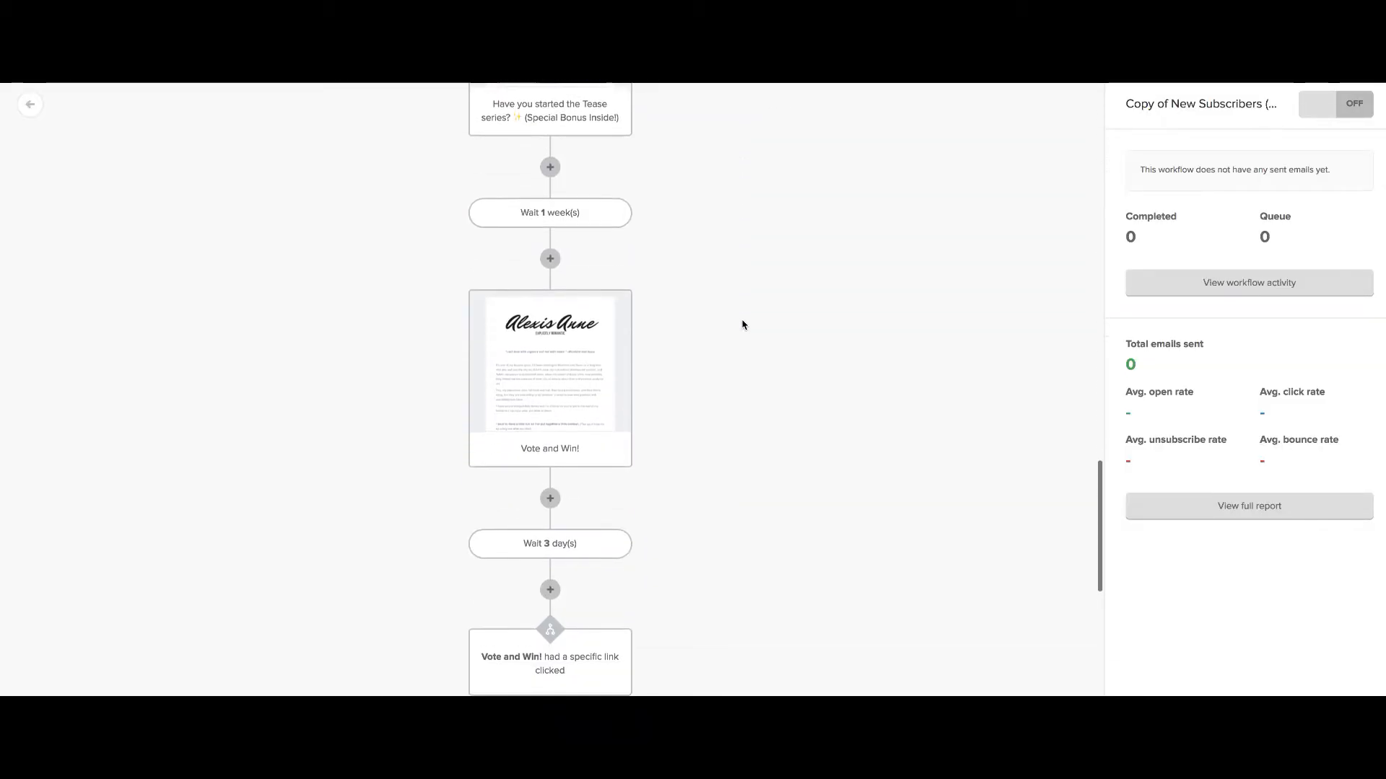
scroll(742, 325, "up", 15)
scroll(743, 325, "up", 4)
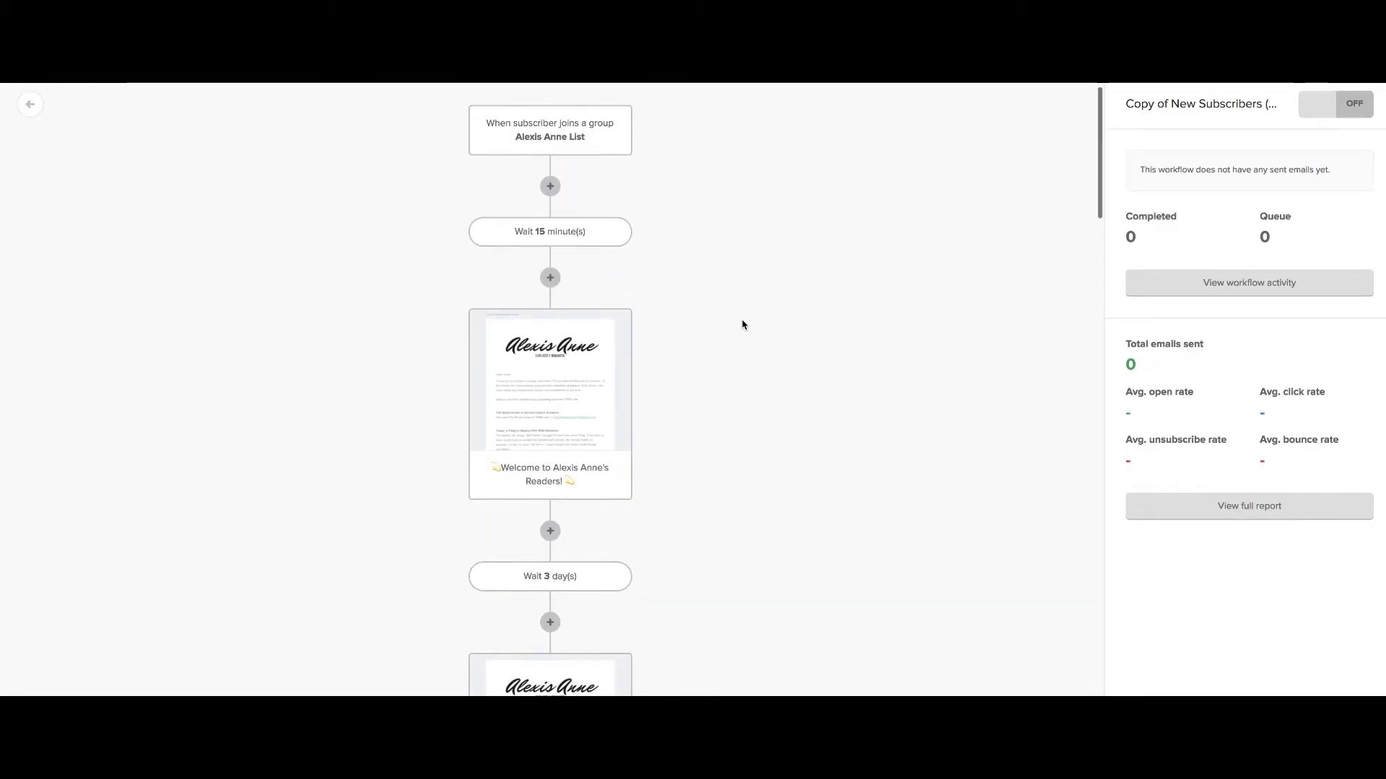
Rename the duplicated workflow Test and save it
left_click(604, 134)
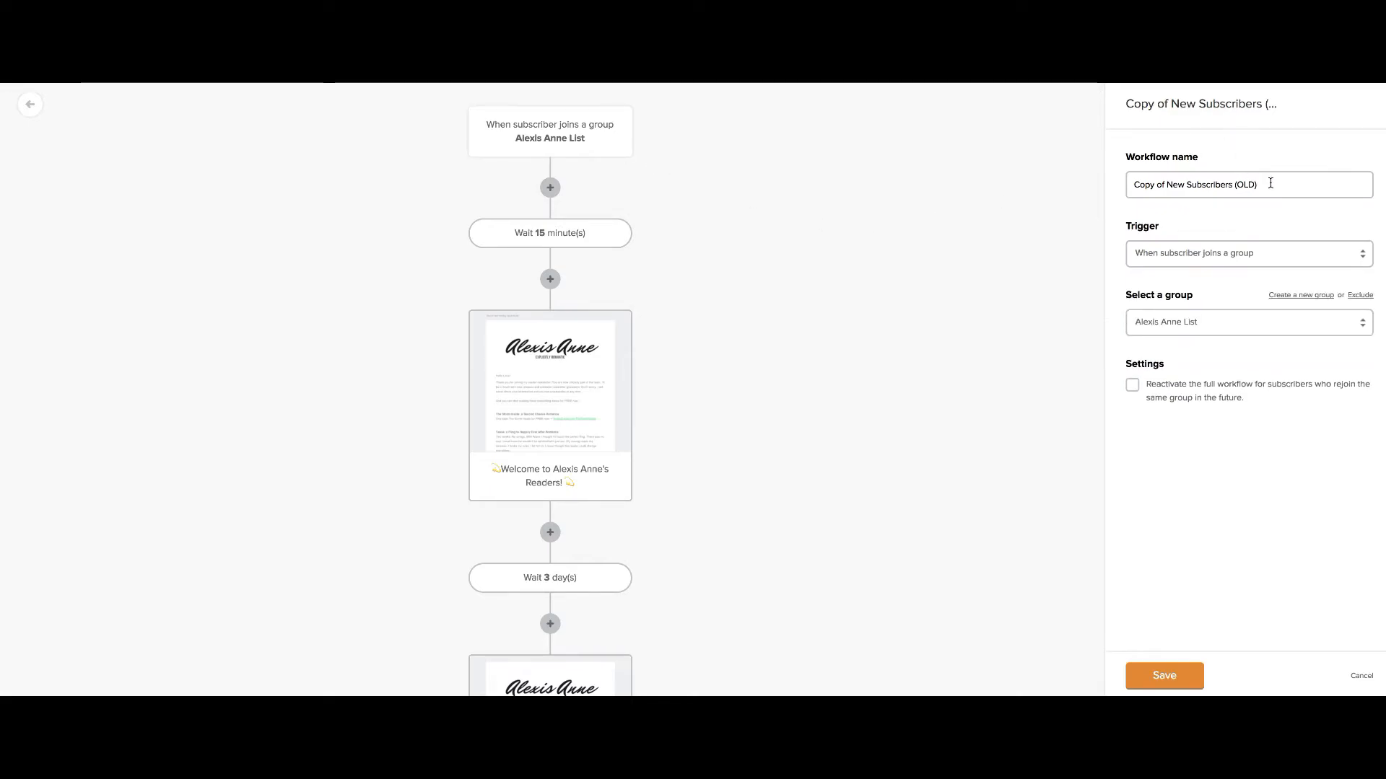
left_click_drag(1272, 183, 1148, 171)
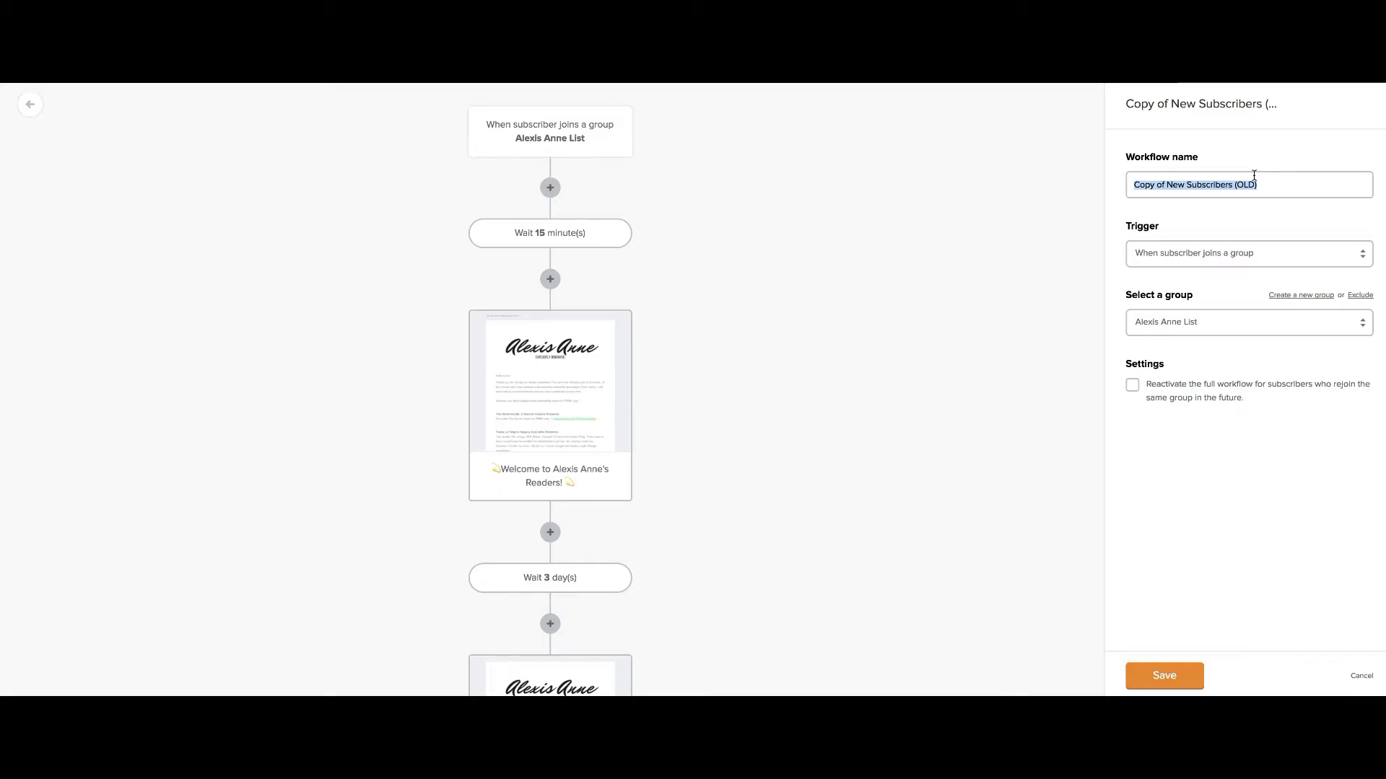
type("T")
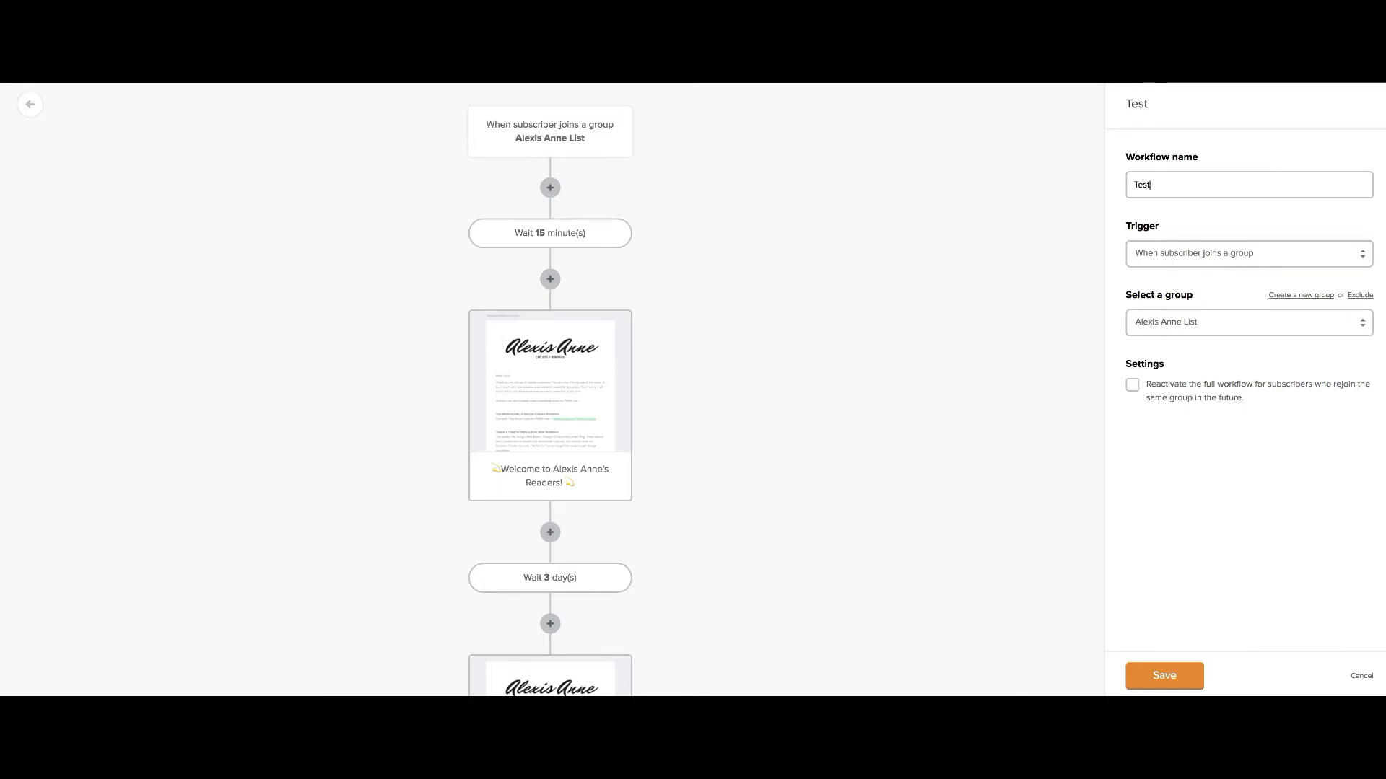
type("est")
left_click(1200, 685)
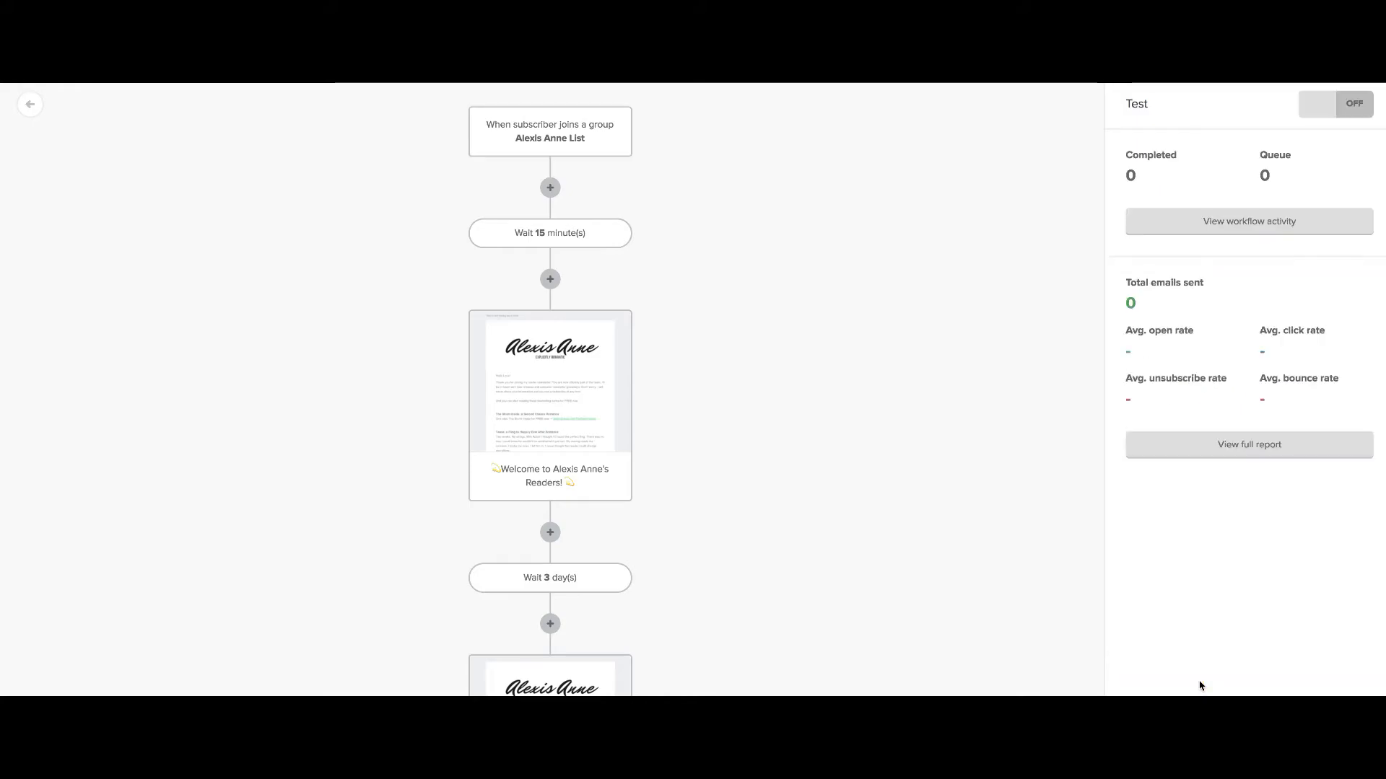
Delete the 15-minute wait, the welcome email, the 3-day wait and the "Did you get your books?" email from the workflow
left_click(576, 232)
left_click(617, 237)
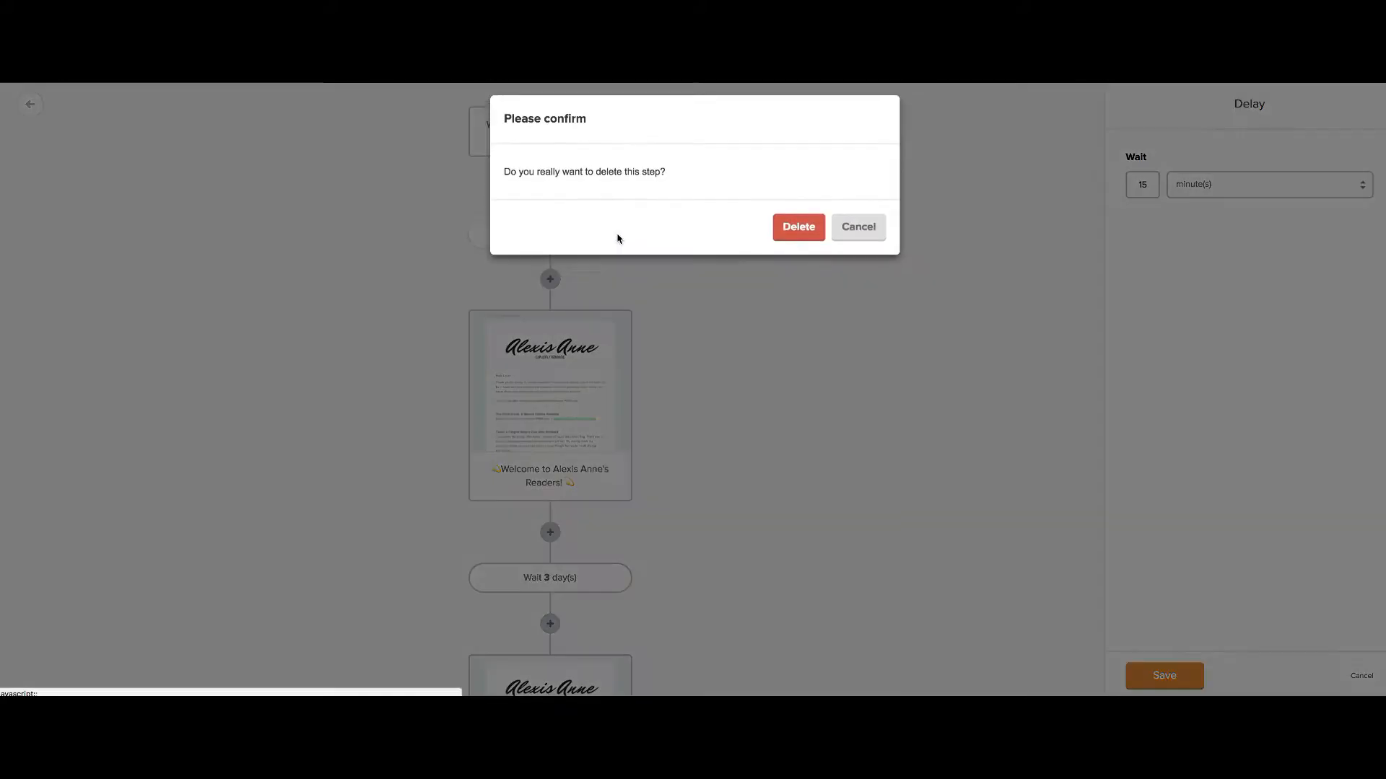
left_click(798, 228)
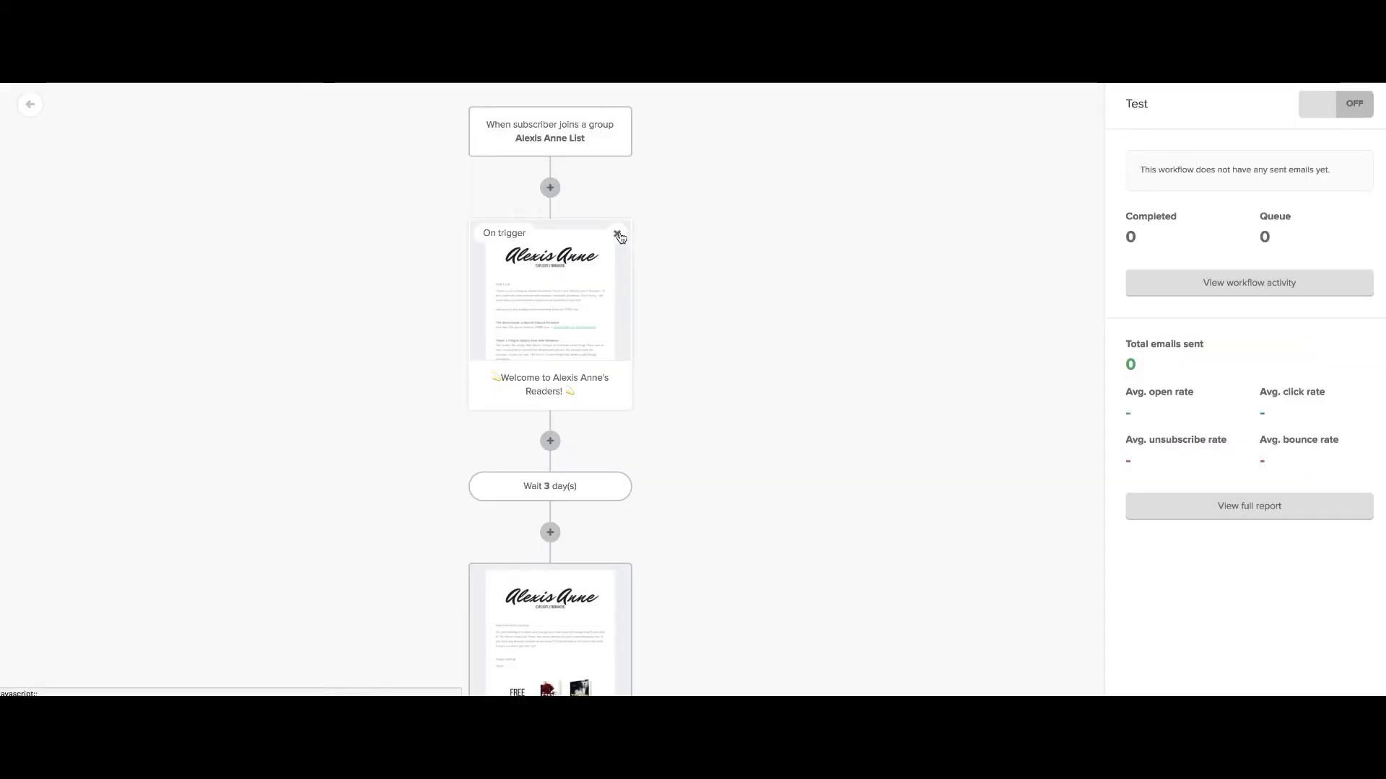
left_click(617, 234)
left_click(798, 229)
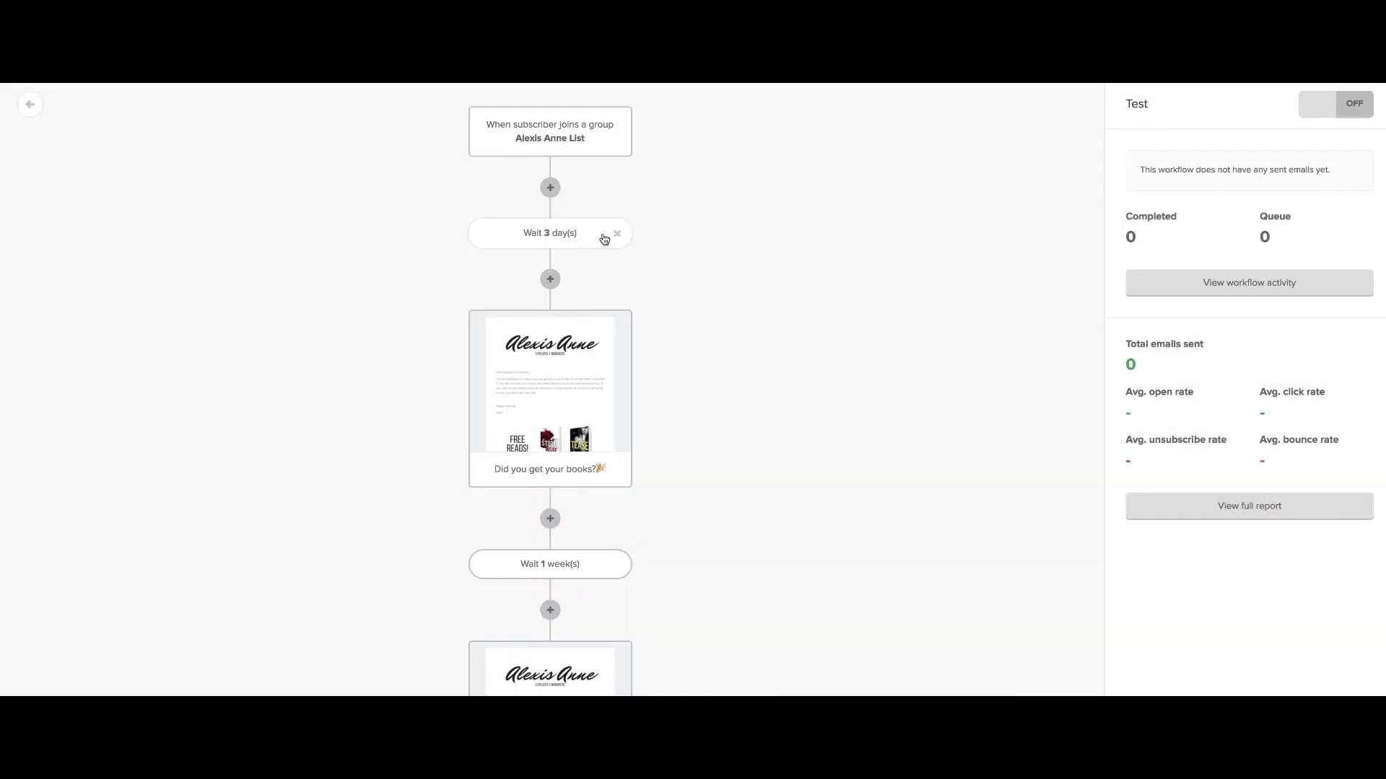
left_click(619, 234)
left_click(799, 235)
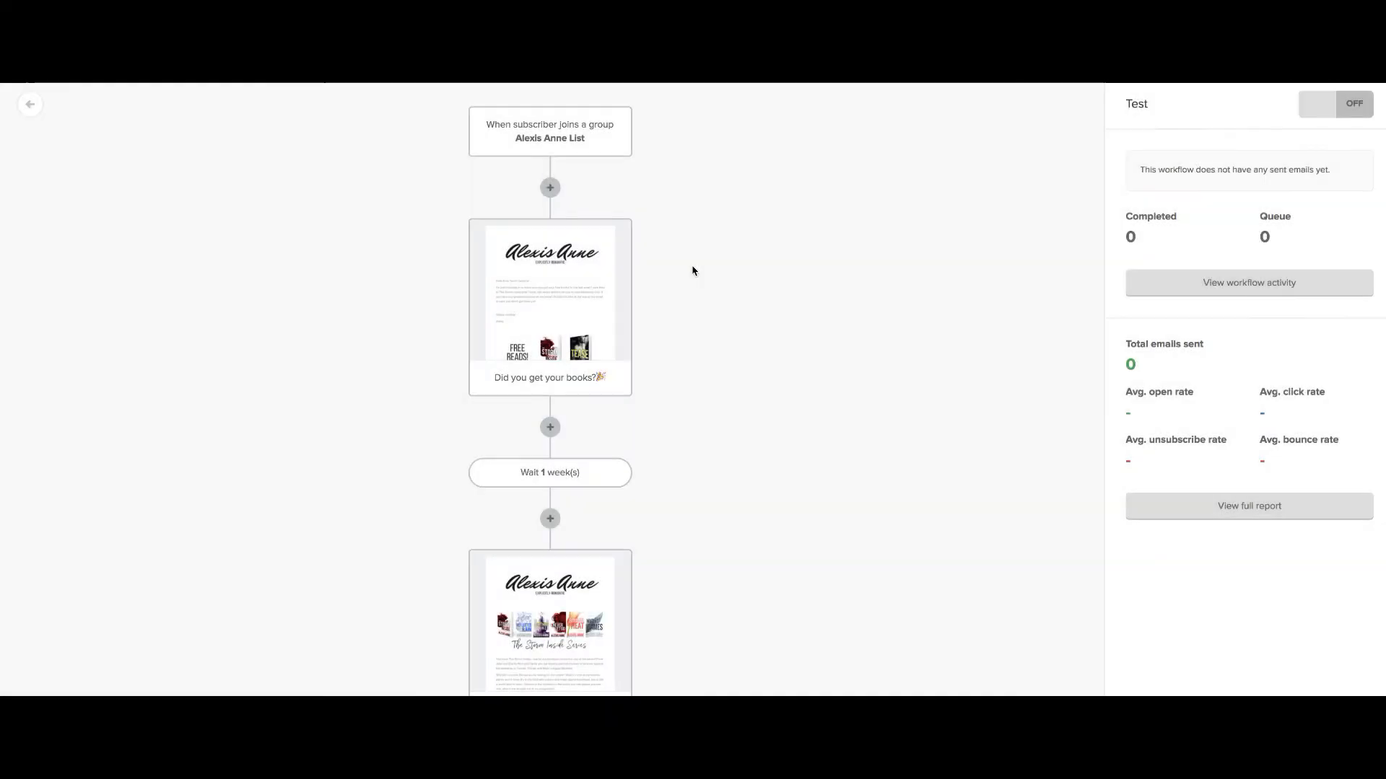
left_click(625, 237)
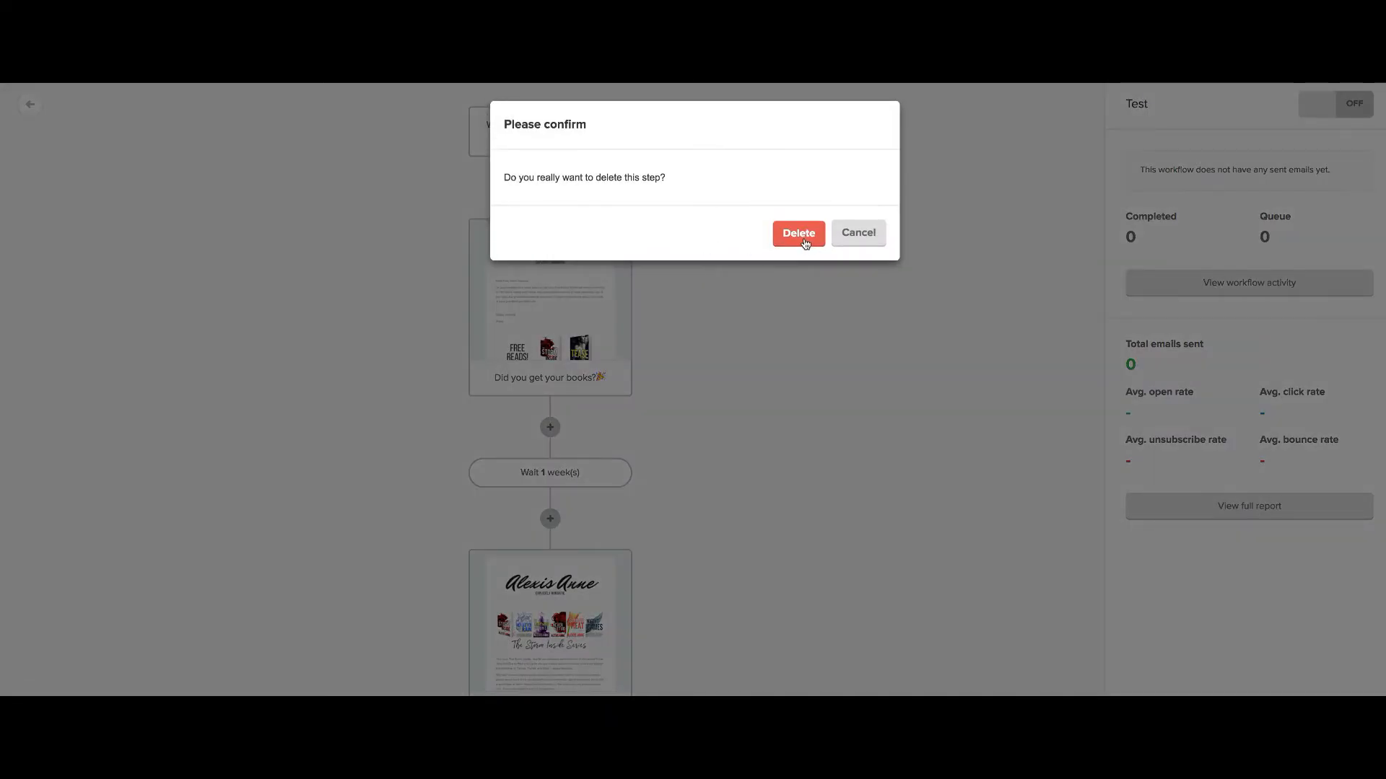
left_click(809, 244)
Delete "Meet the books of The Storm Inside Series!" and "I'm raising ninja warriors. Seriously.", plus the one-week wait before each
left_click(619, 235)
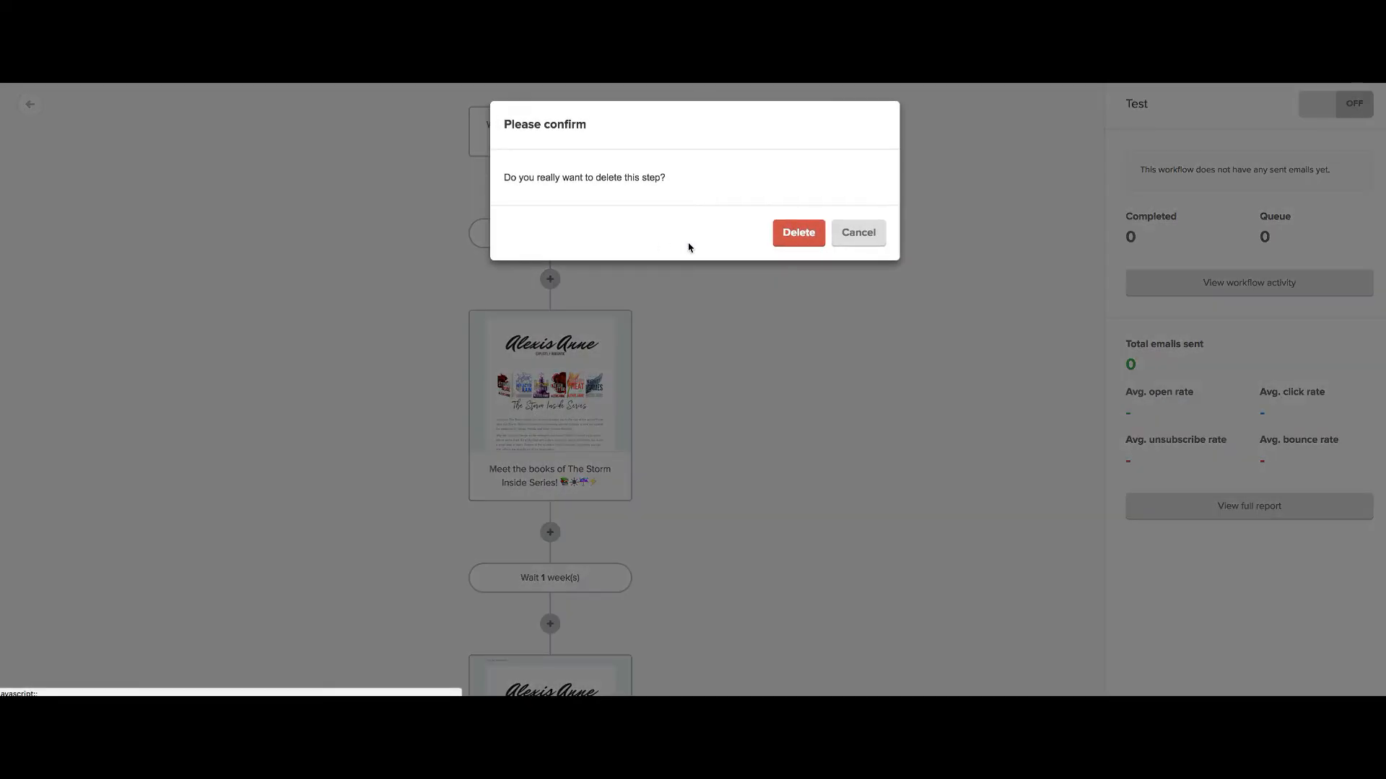
left_click(796, 234)
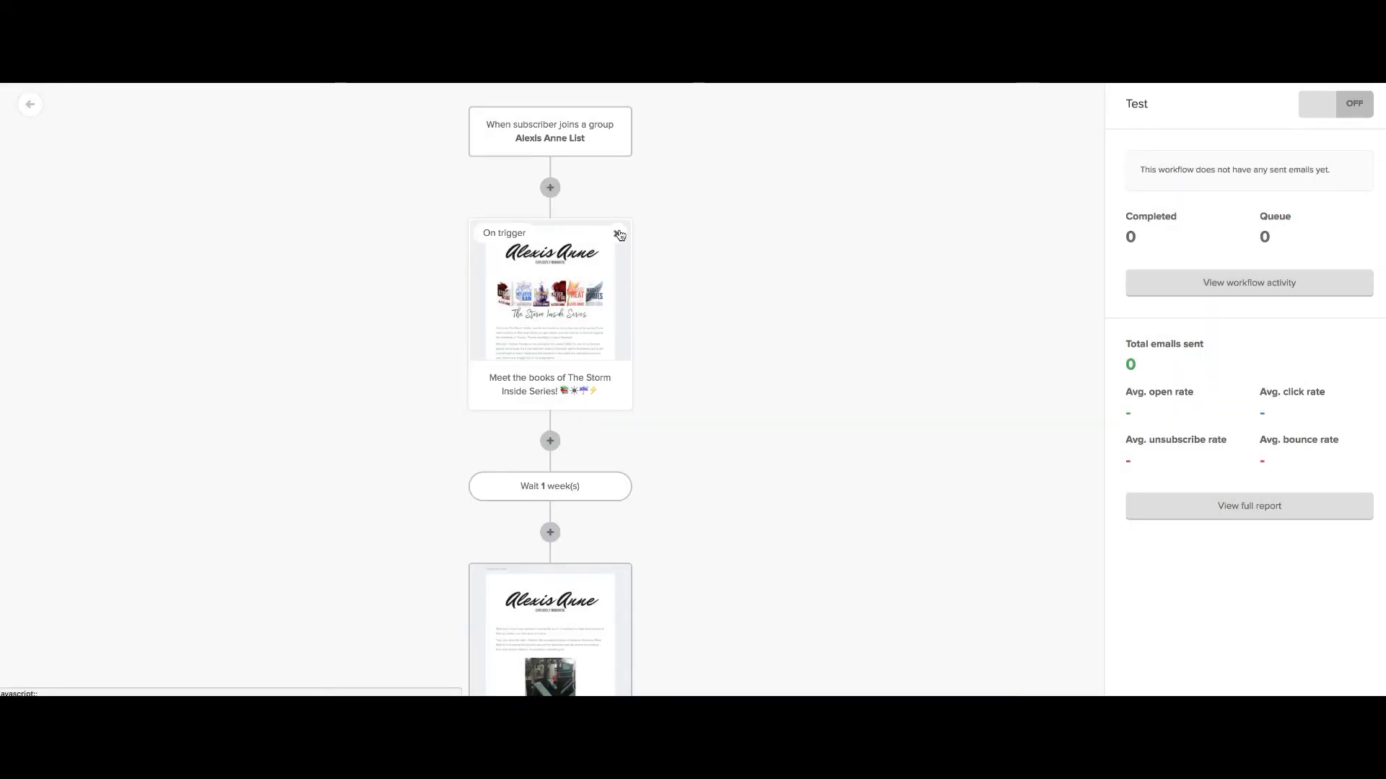
left_click(617, 234)
left_click(786, 239)
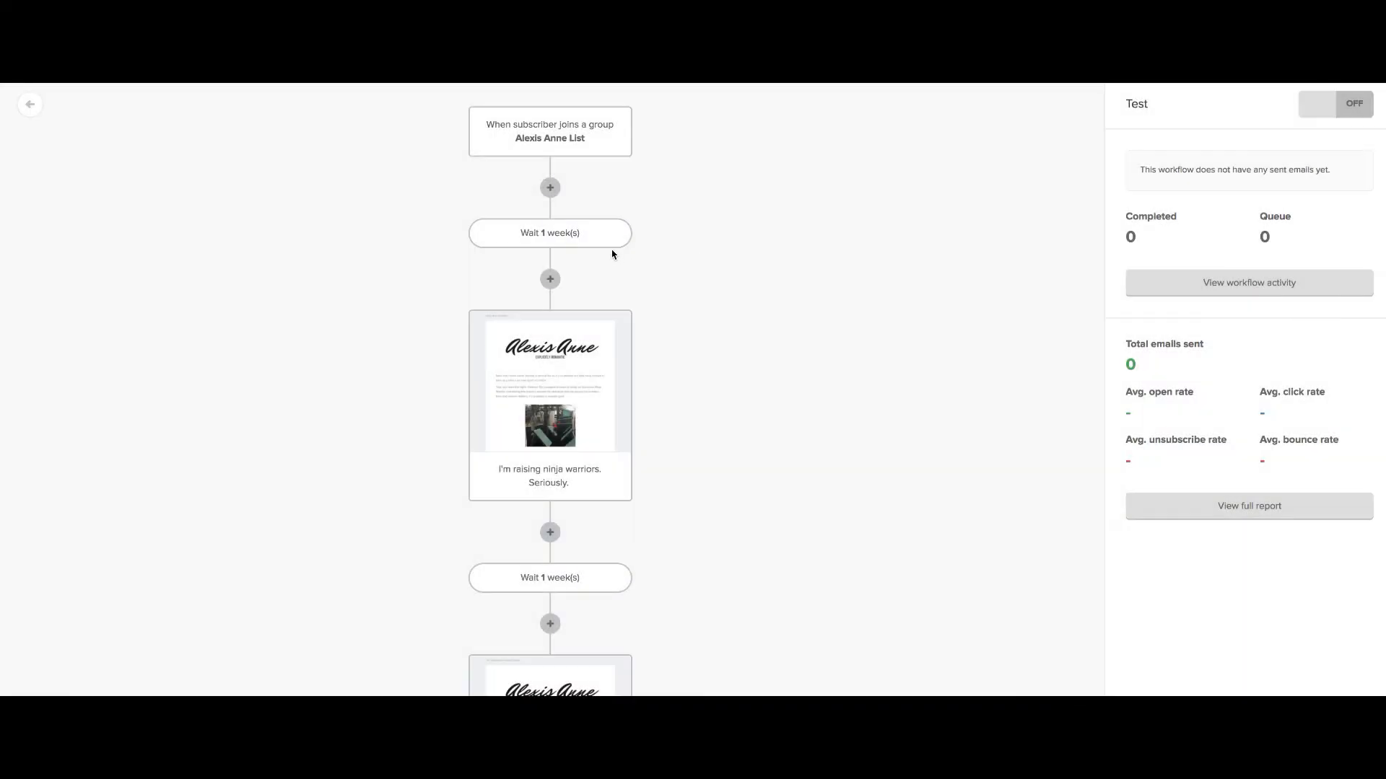
left_click(617, 236)
left_click(797, 233)
left_click(616, 235)
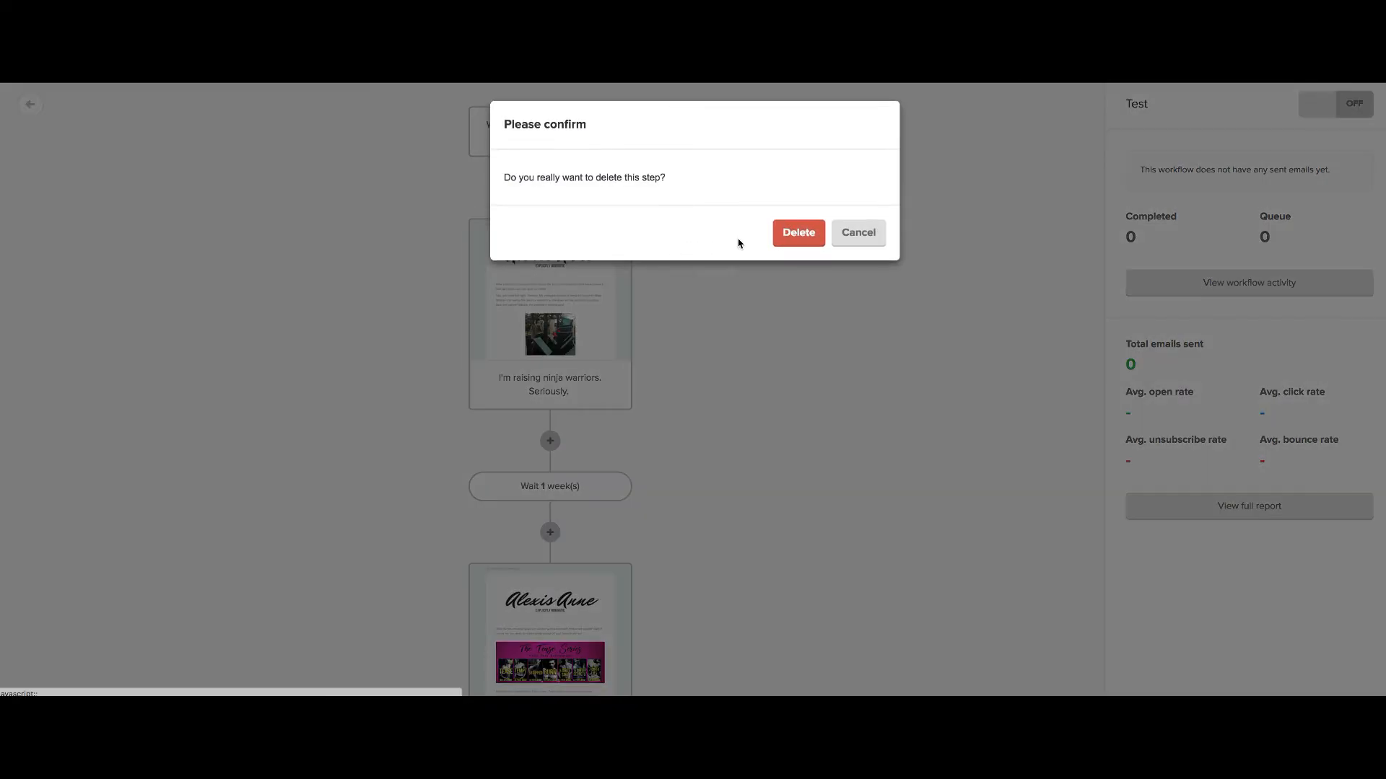
left_click(796, 234)
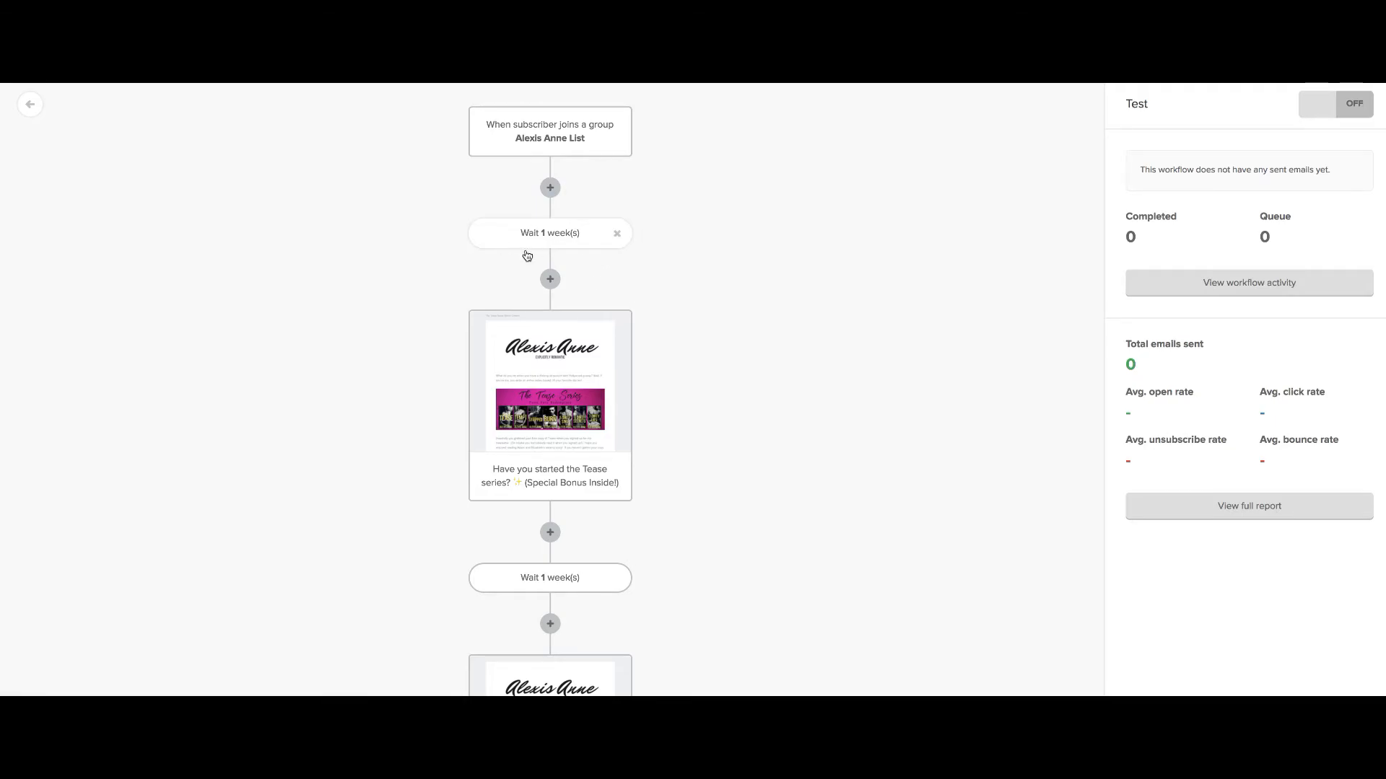
Set the workflow's trigger group to Video Fake Group, save it and proceed with removing any waiting subscribers
left_click(563, 144)
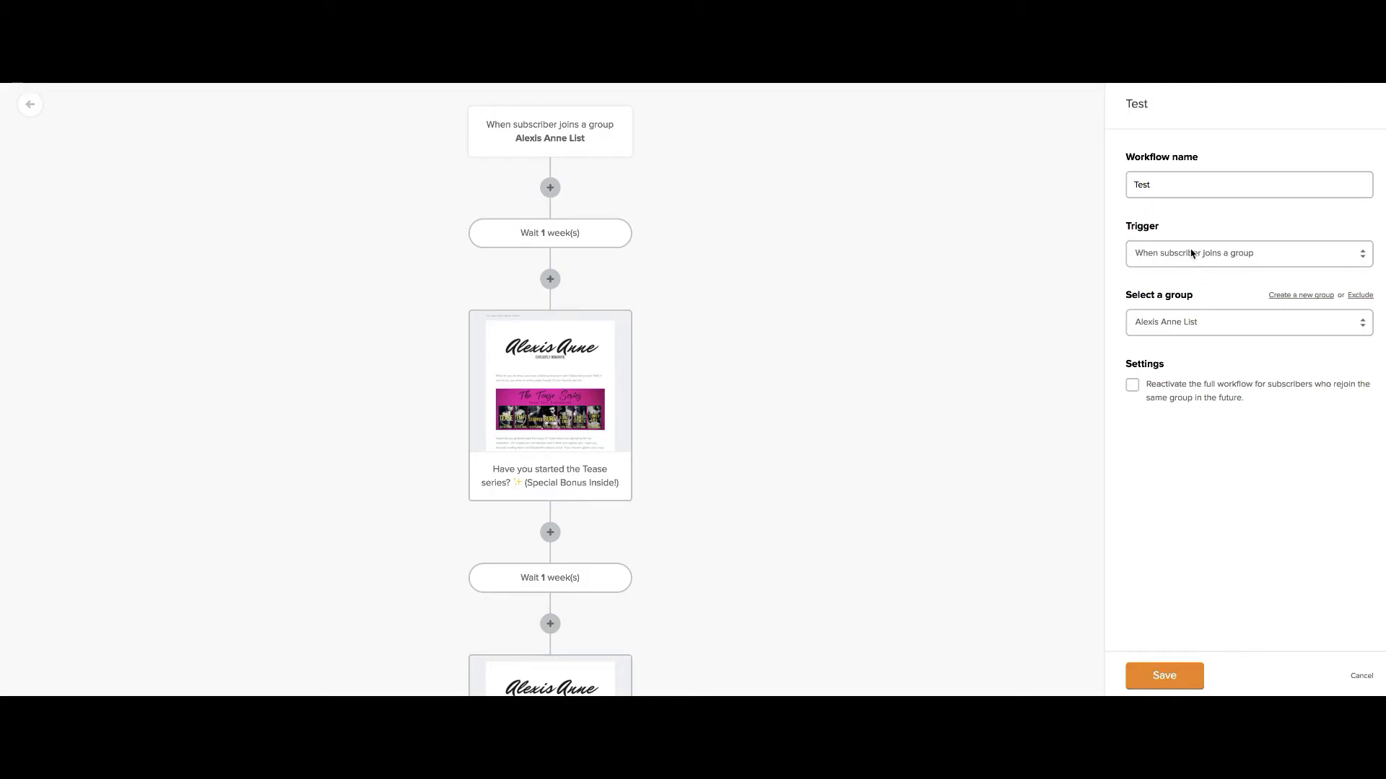
left_click(1162, 327)
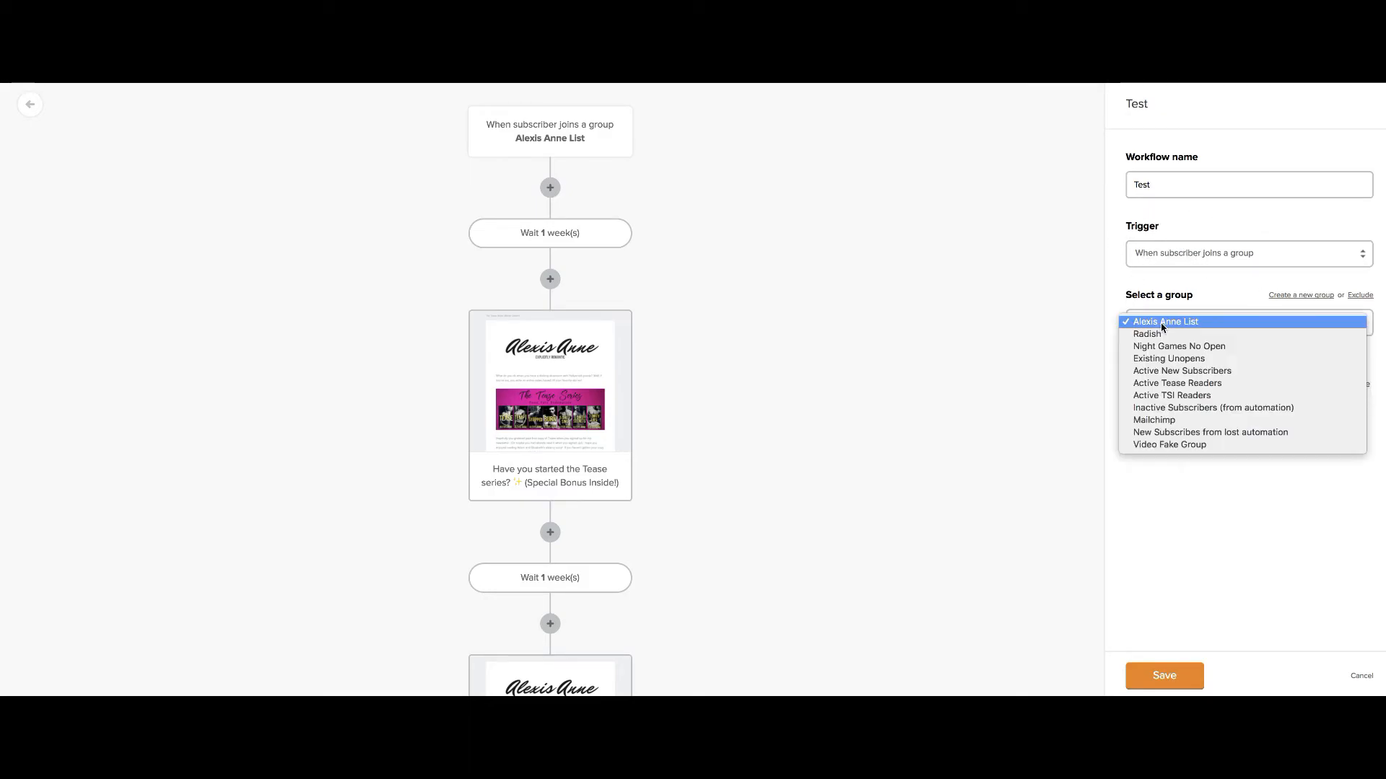
left_click(1172, 444)
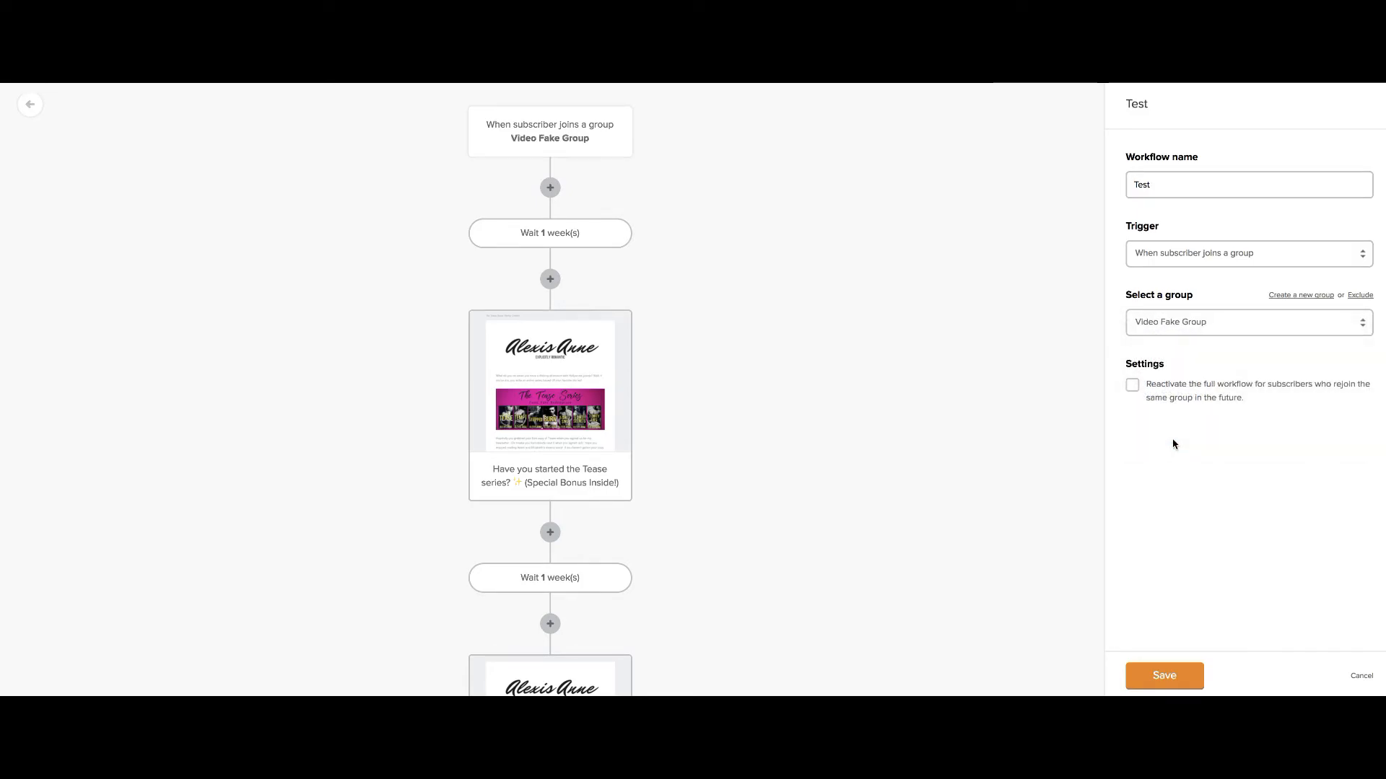
left_click(1166, 668)
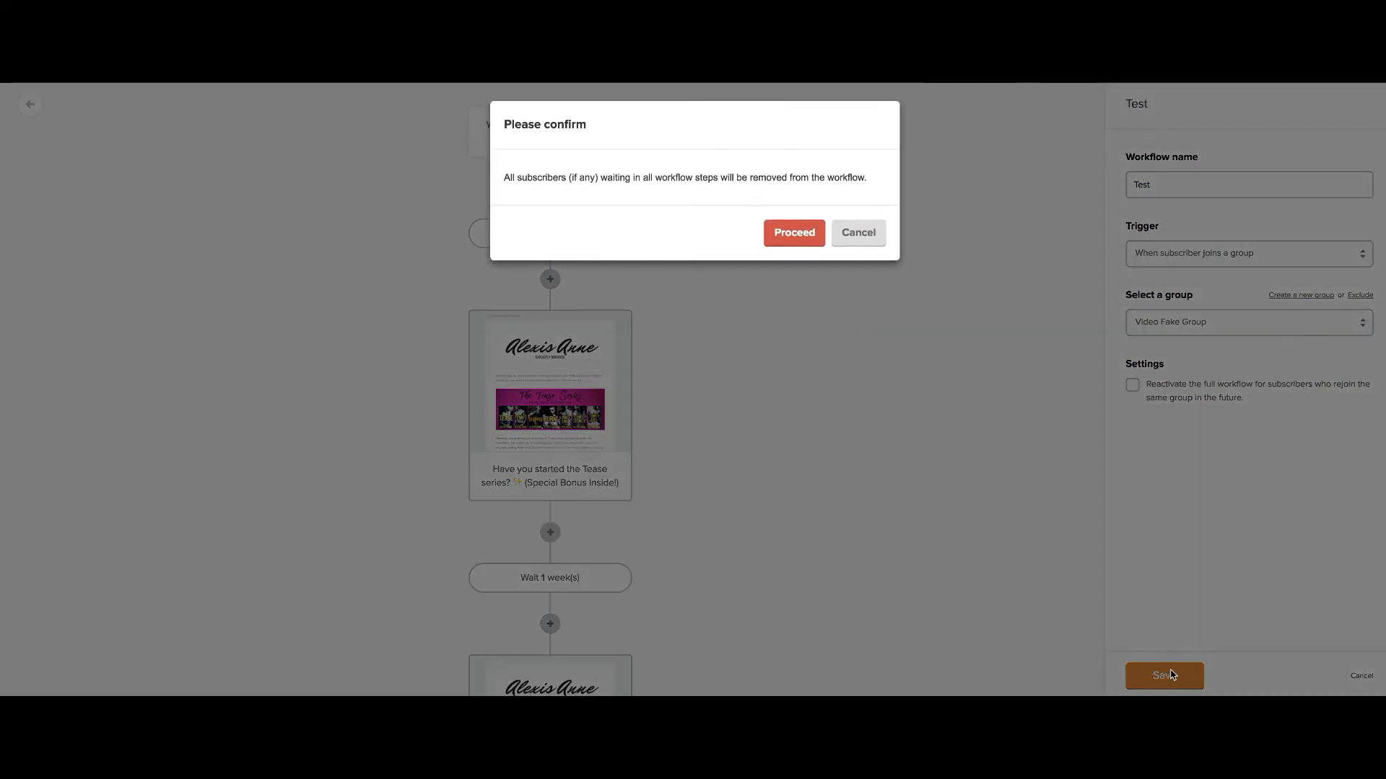
left_click(792, 235)
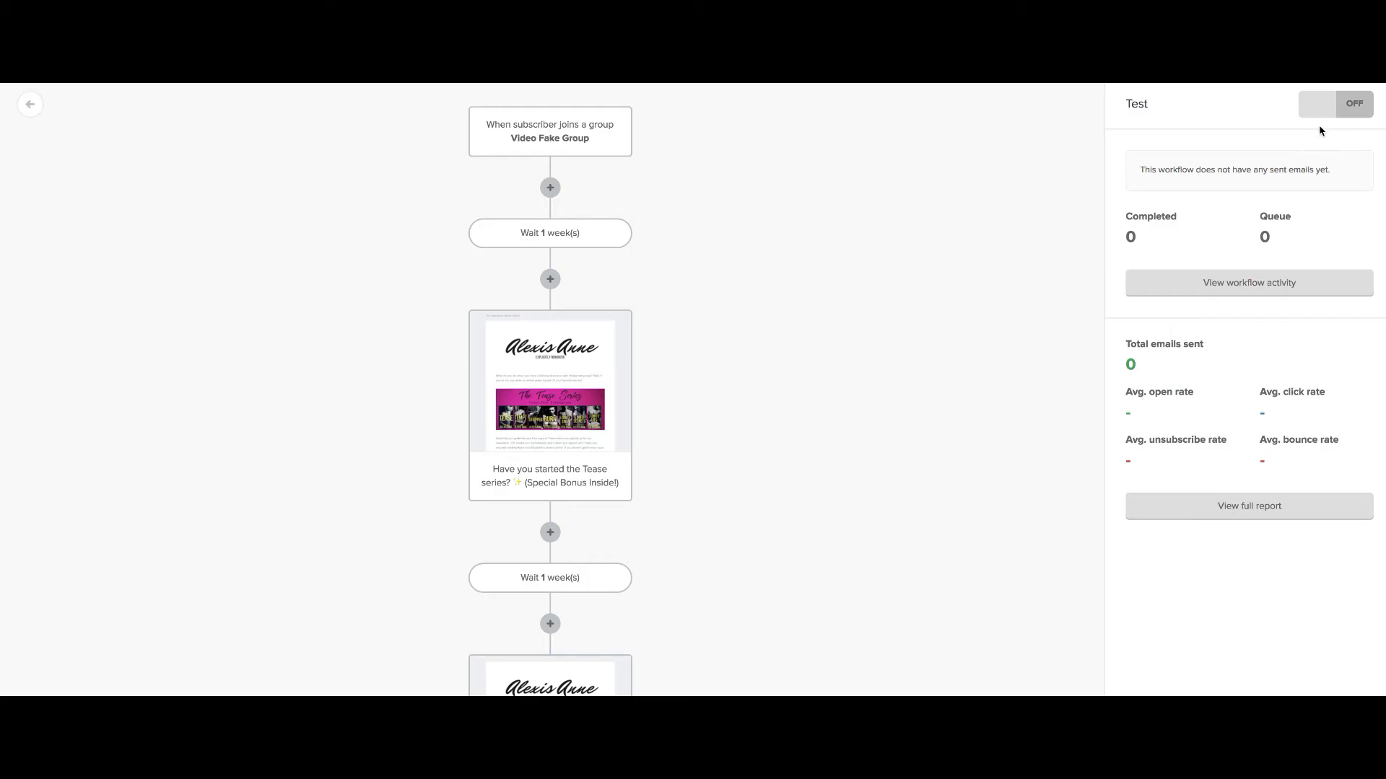
Turn the Test workflow on and back off again
left_click(1341, 118)
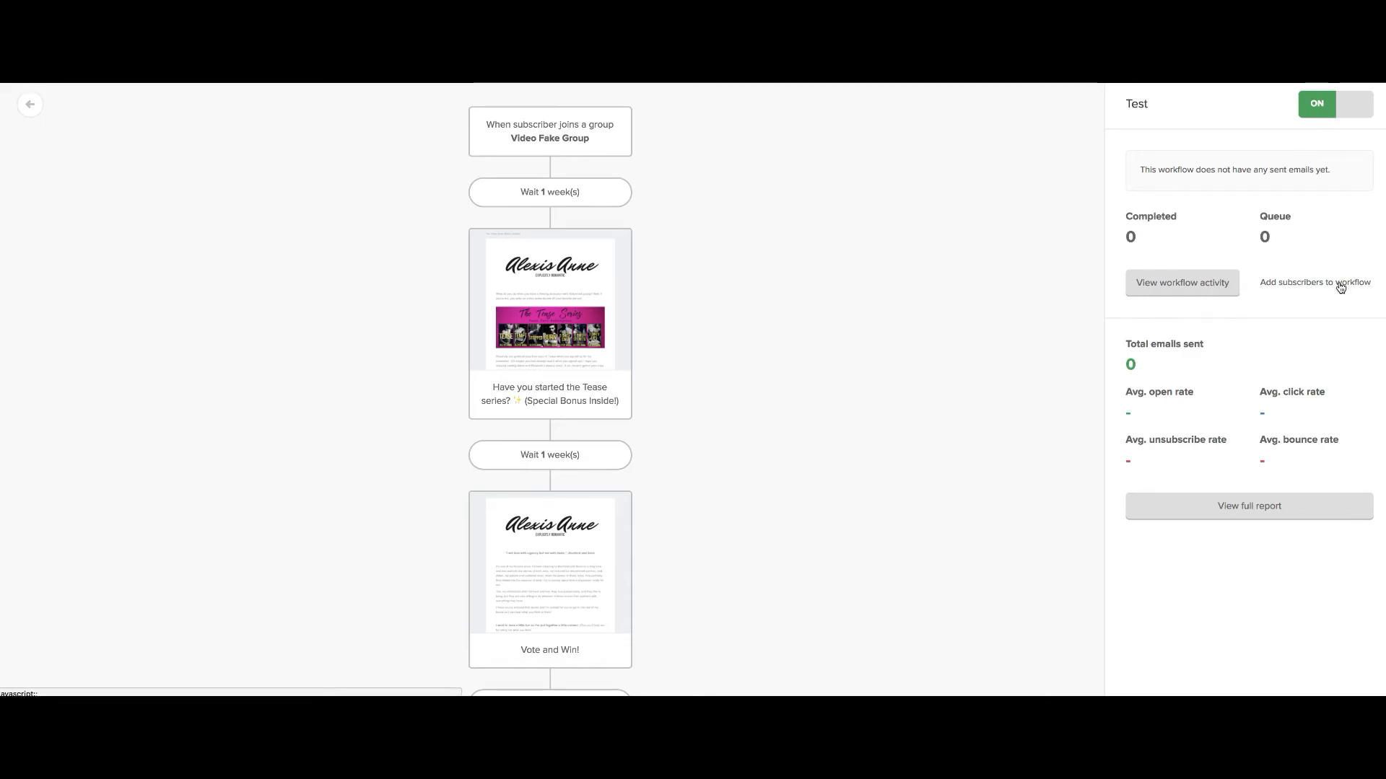
left_click(1331, 103)
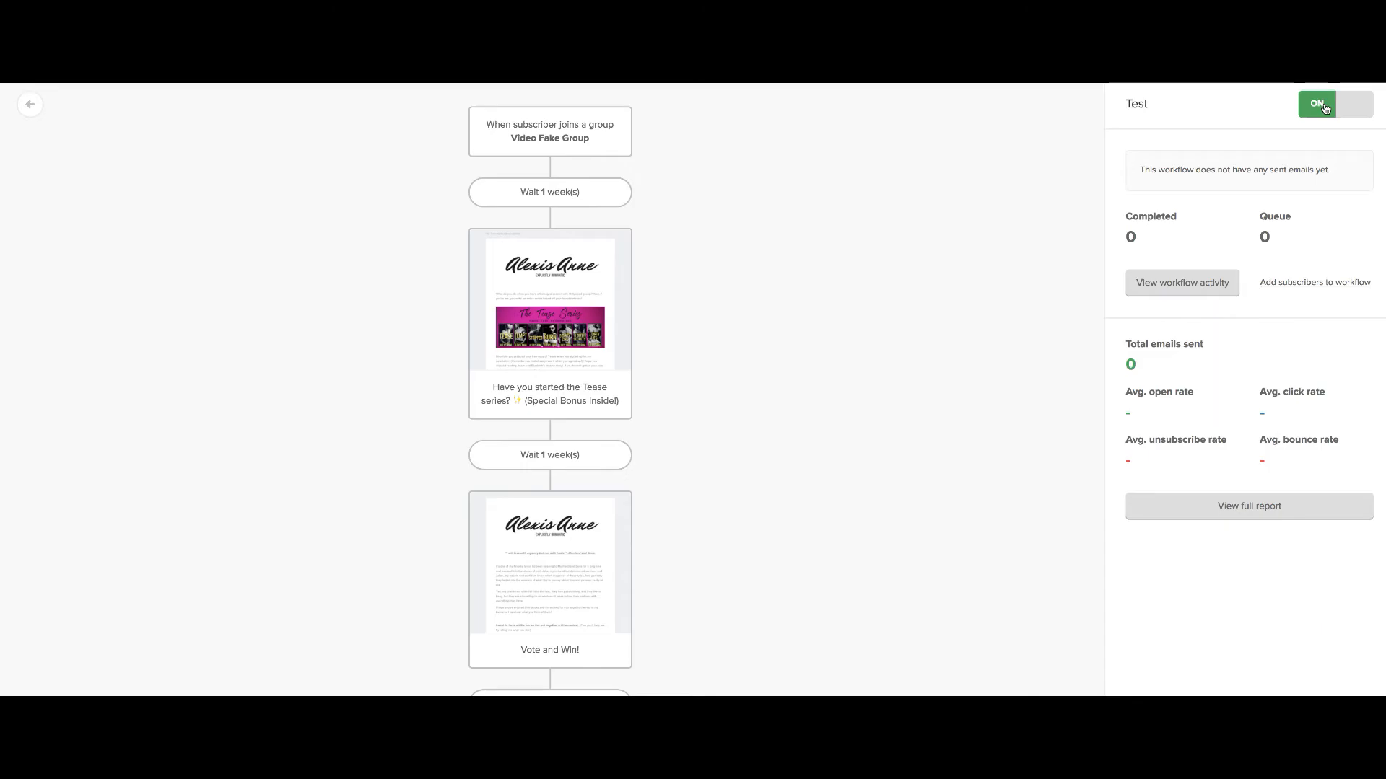
Return to the automation list, view the Mailchimp Automation (NEW) workflow and go back to the list
left_click(31, 106)
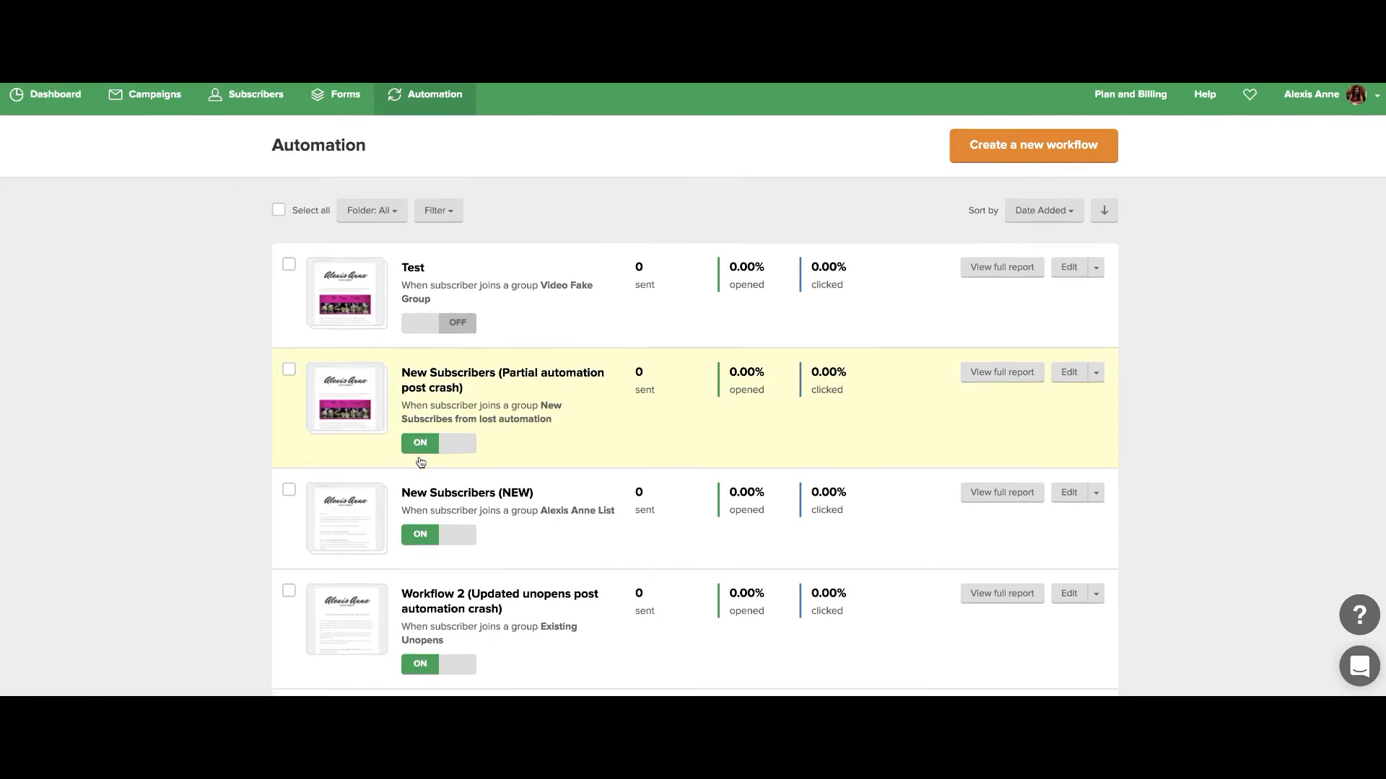
scroll(420, 465, "down", 5)
scroll(420, 465, "down", 2)
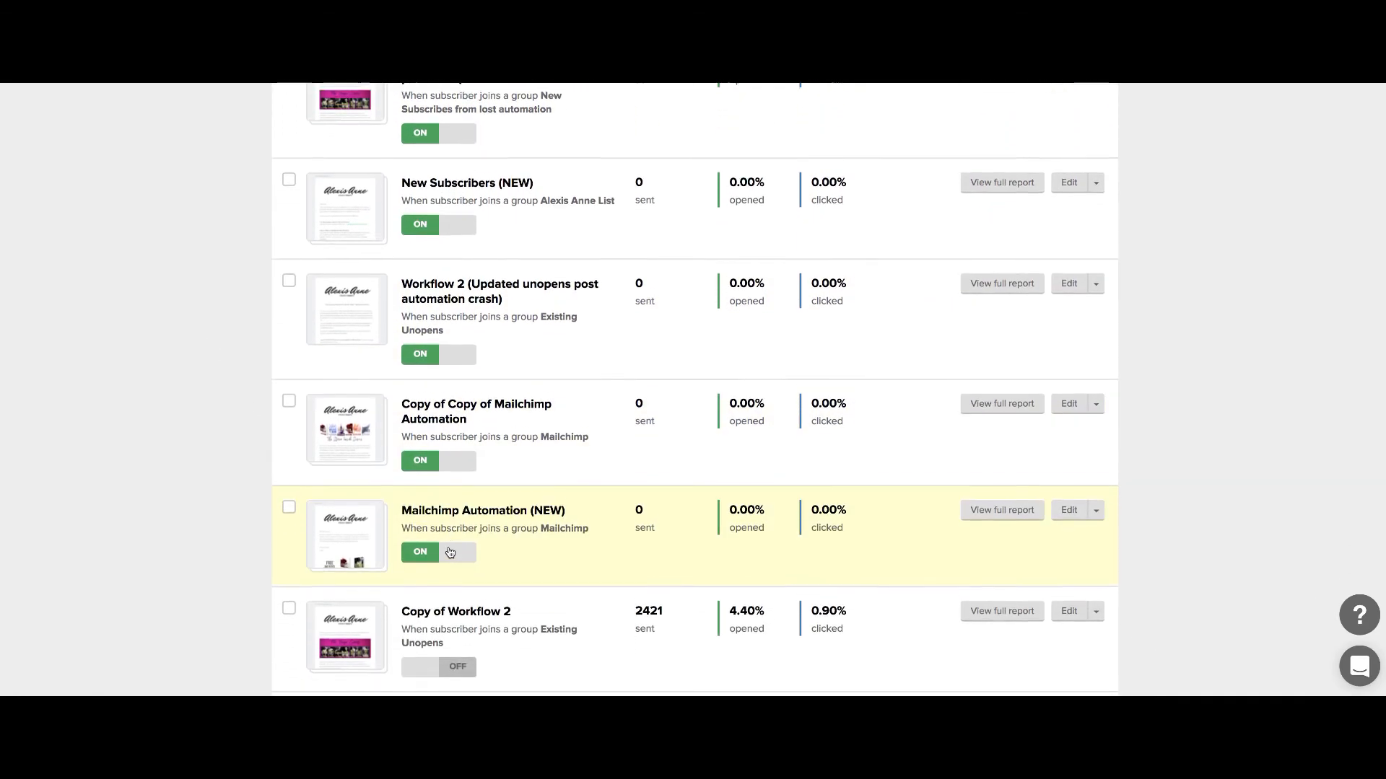
left_click(450, 503)
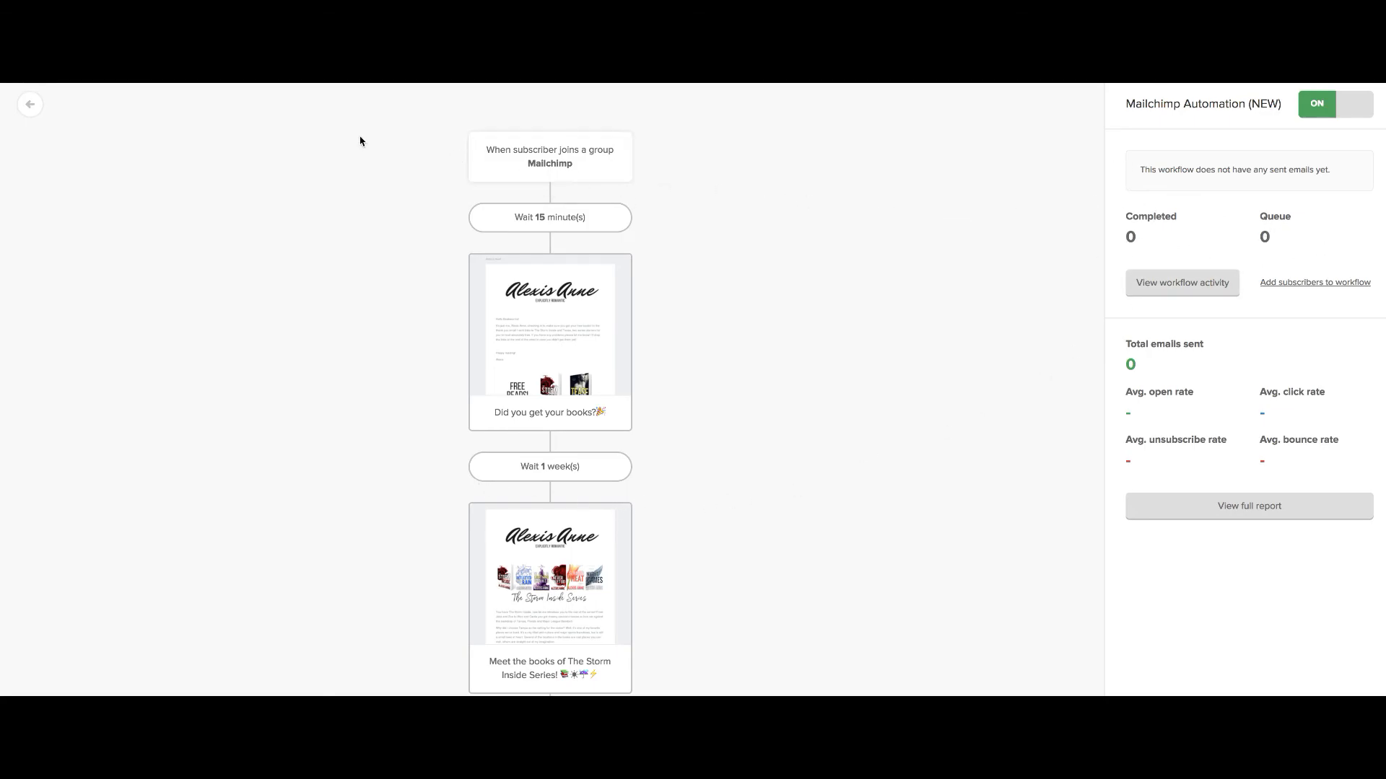
left_click(26, 109)
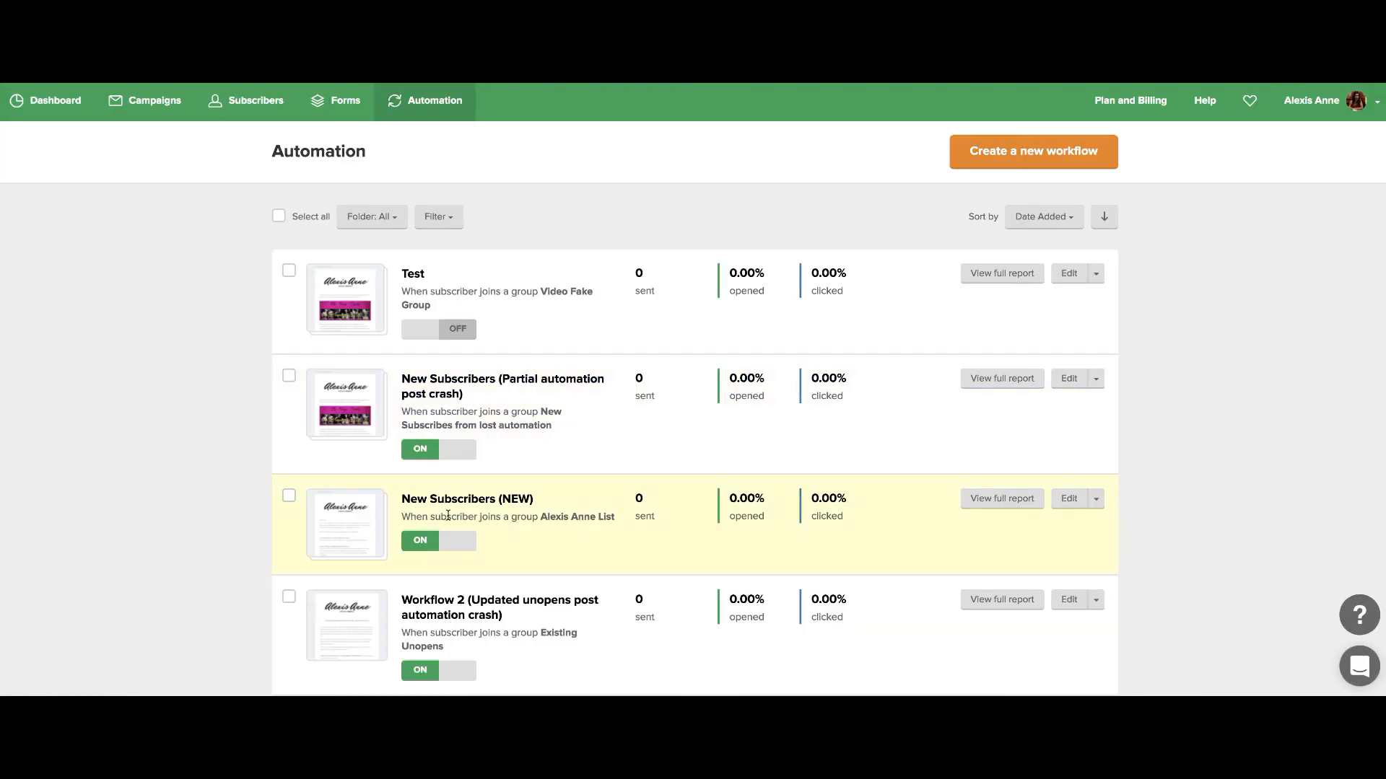
Review the delays, emails and queue of New Subscribers (Partial automation post crash), and return to the automation list
left_click(452, 397)
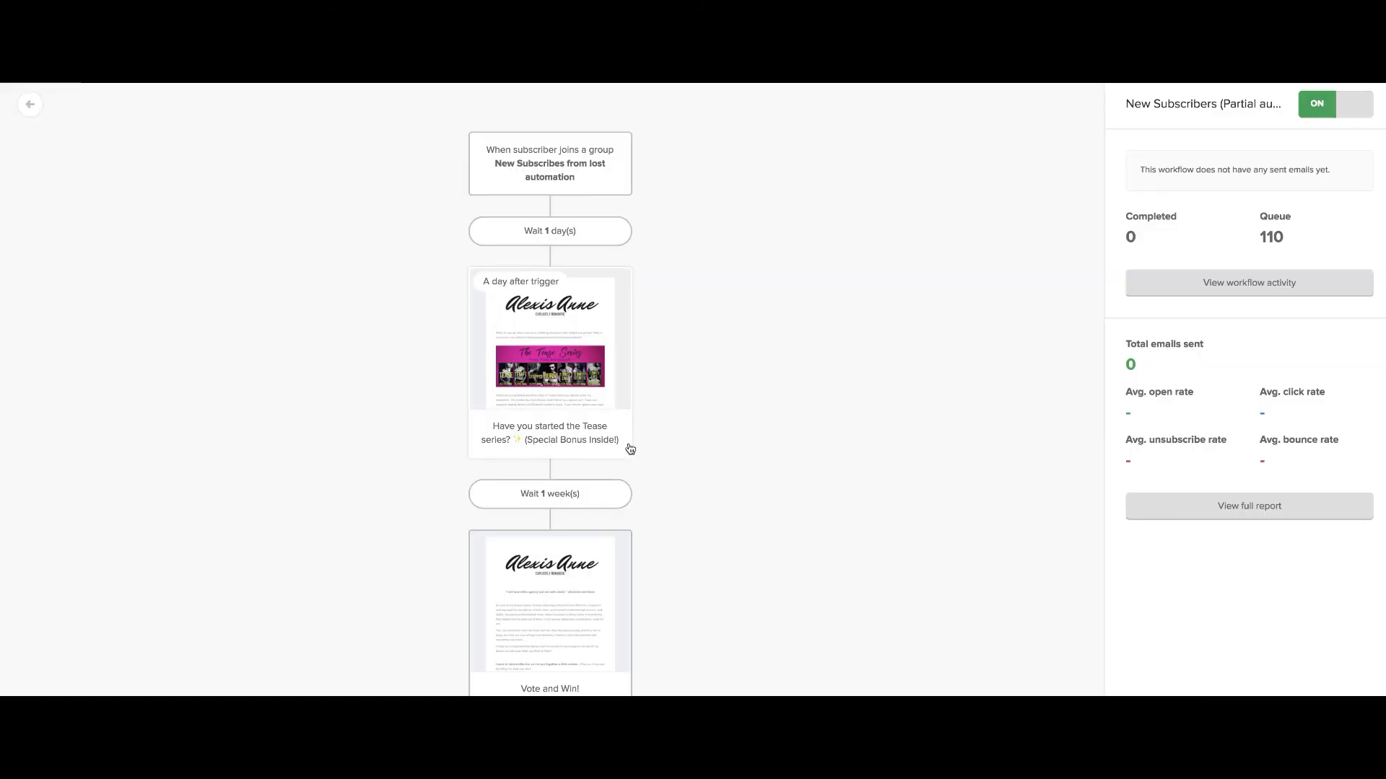
scroll(706, 381, "down", 5)
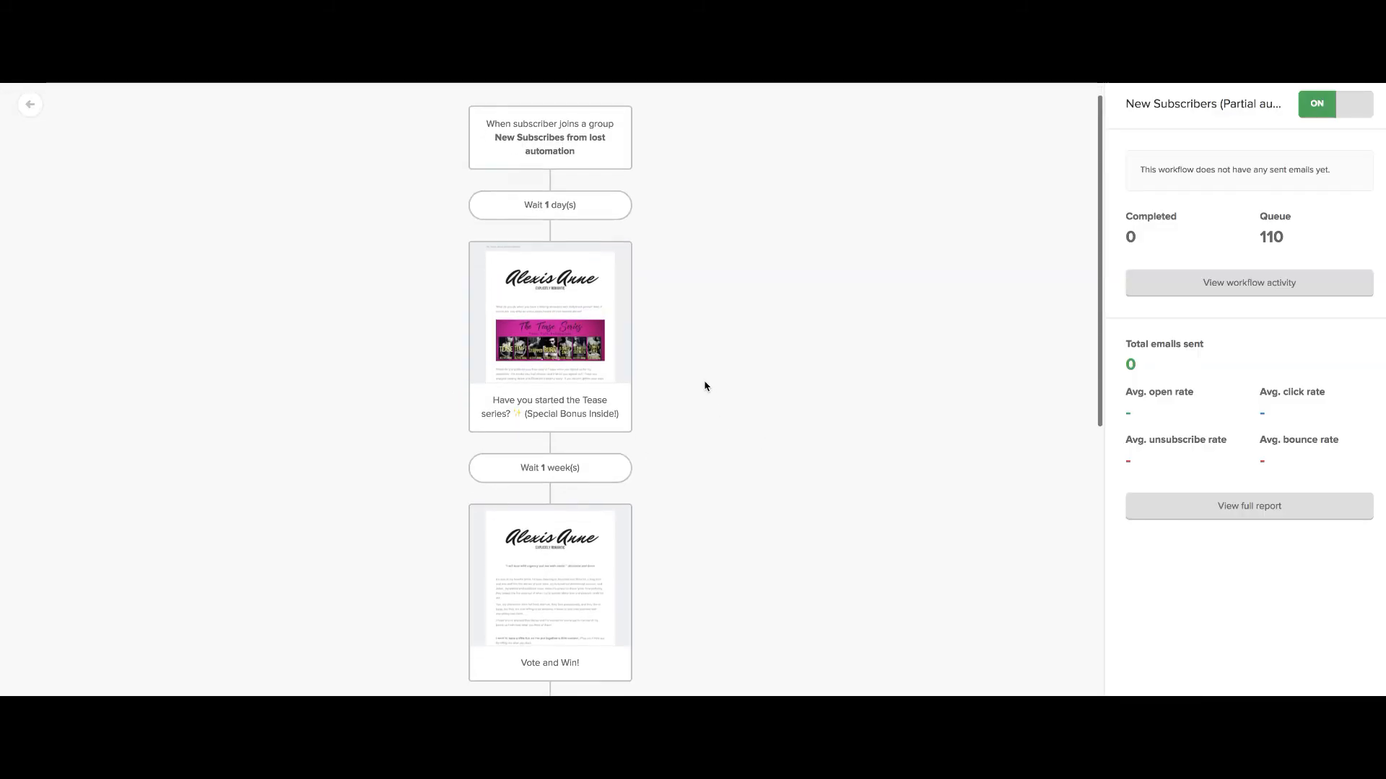
scroll(705, 387, "up", 5)
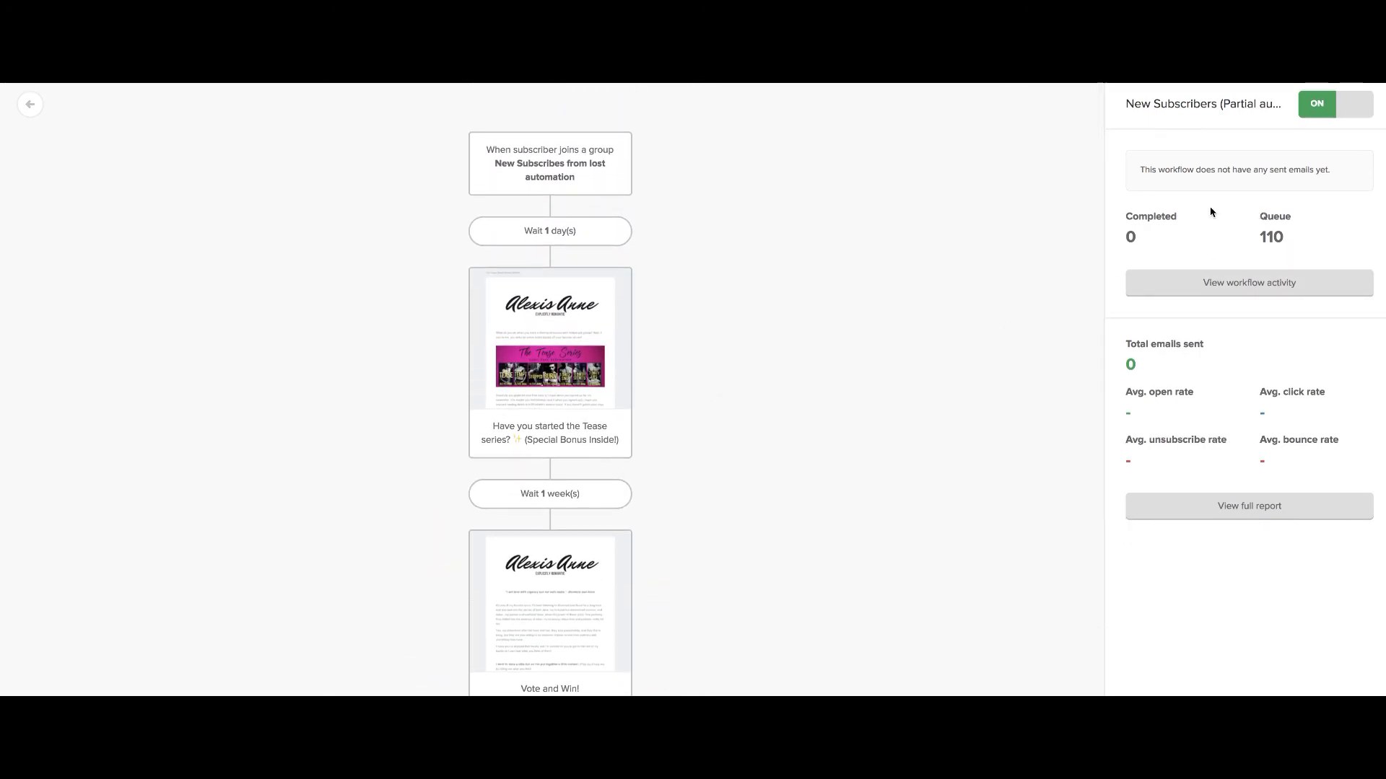
left_click(31, 108)
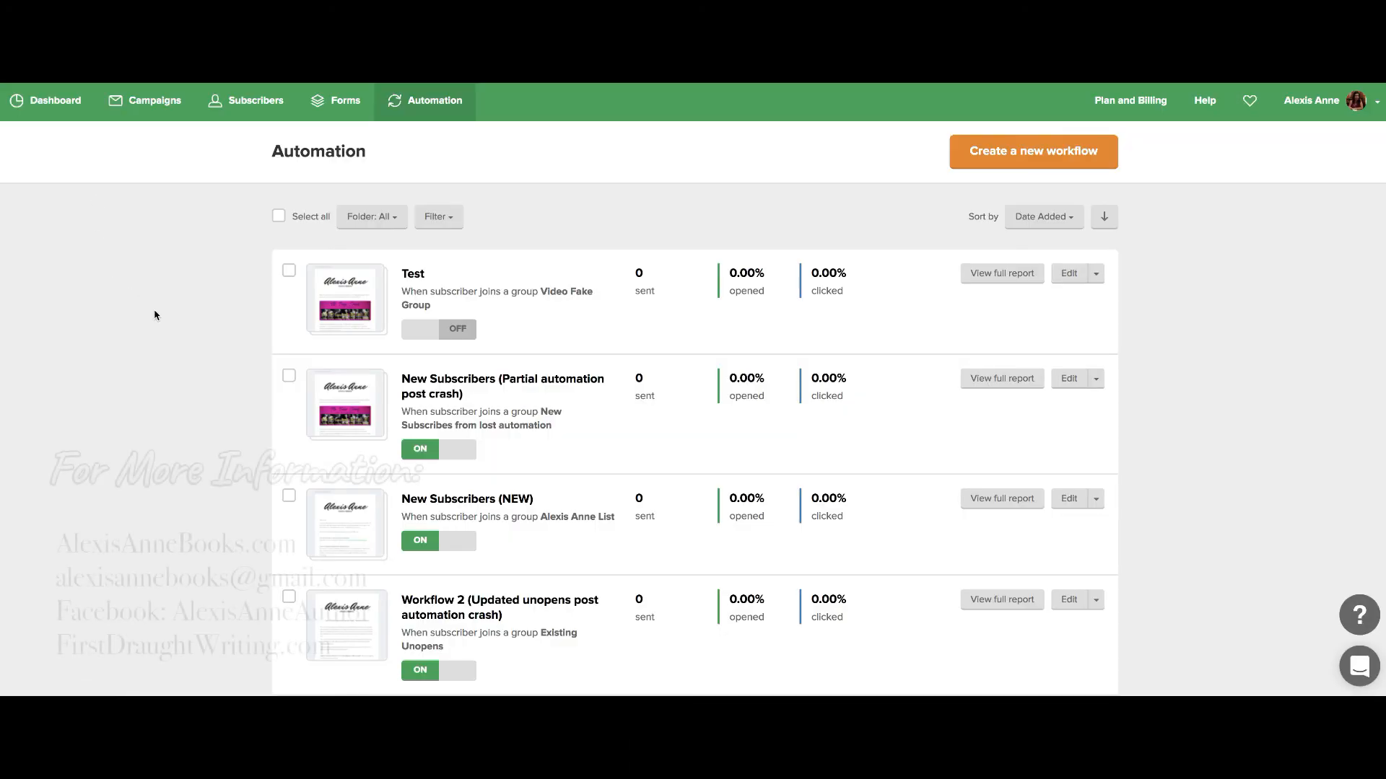
scroll(154, 315, "down", 1)
scroll(154, 315, "down", 1)
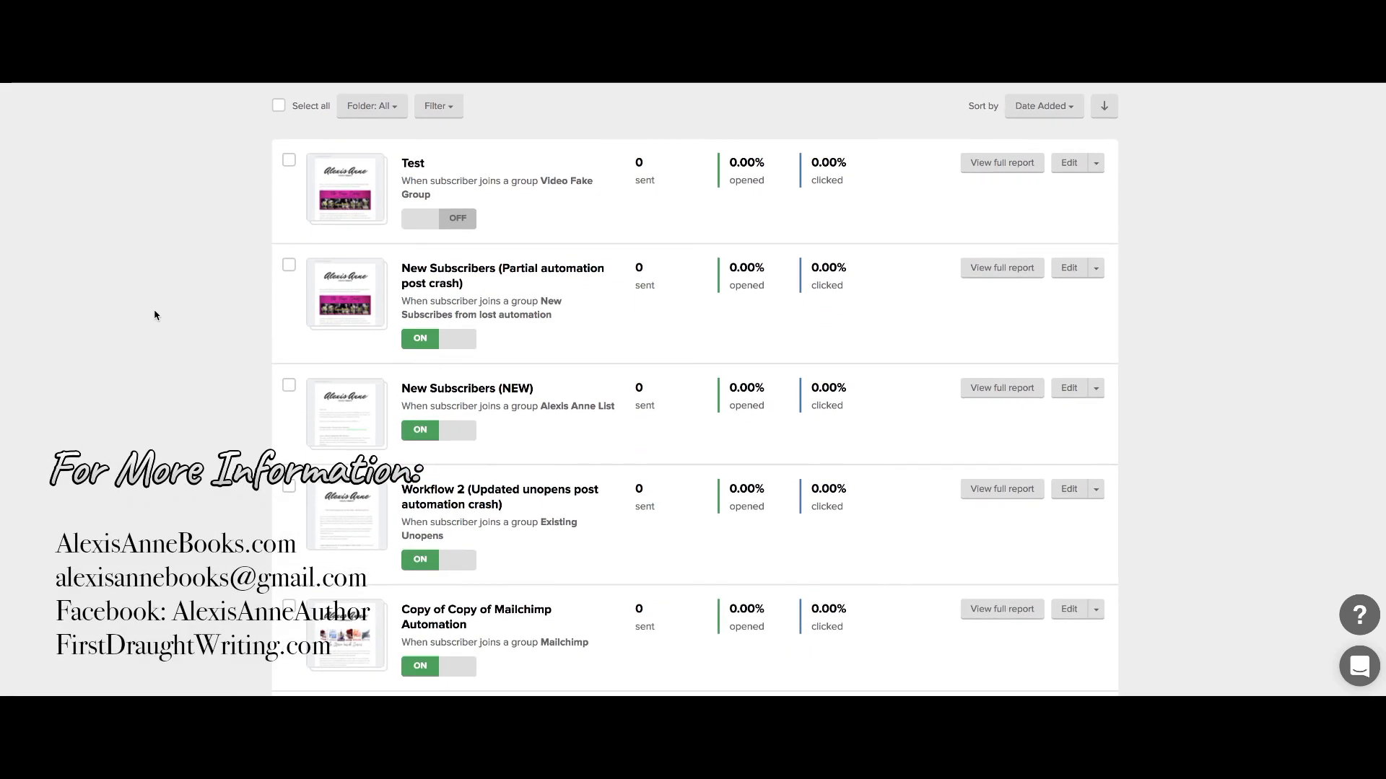
scroll(154, 315, "down", 1)
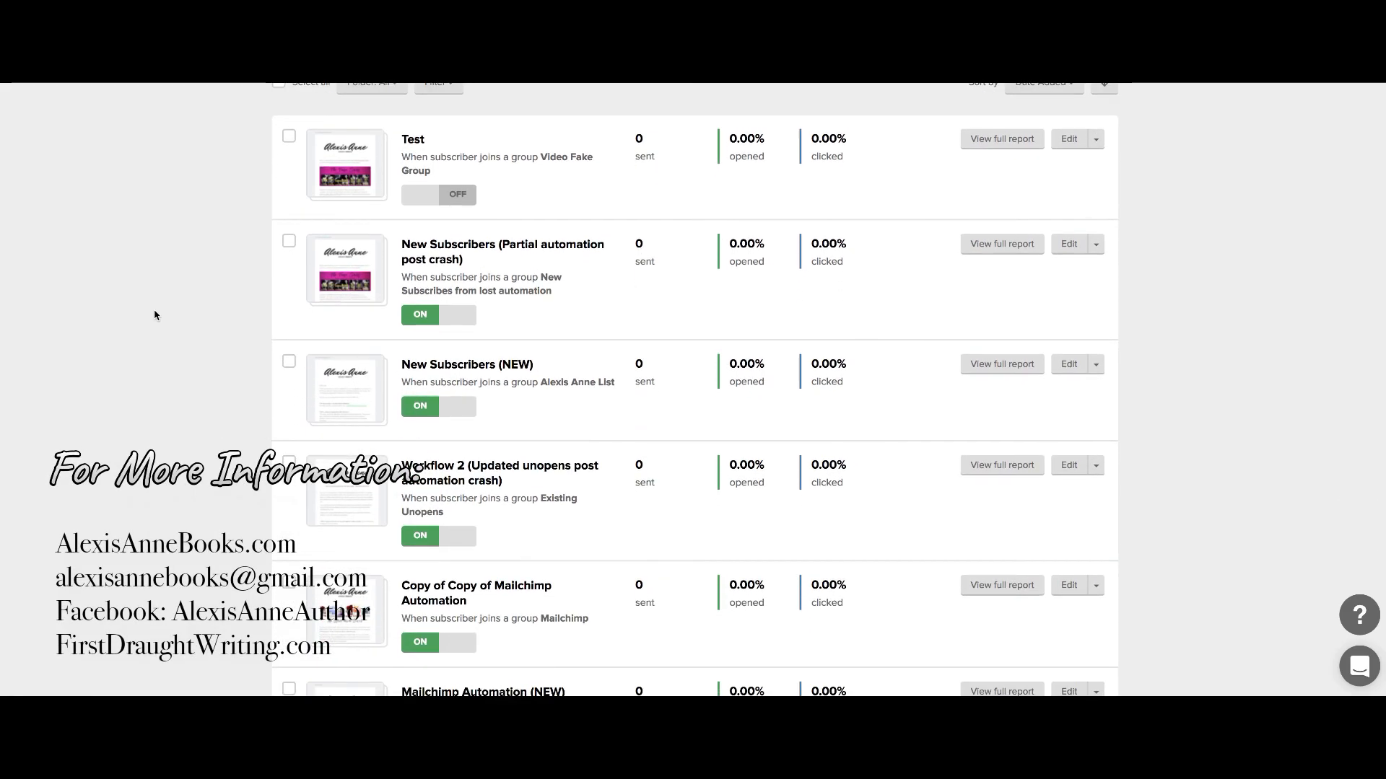
scroll(155, 316, "down", 1)
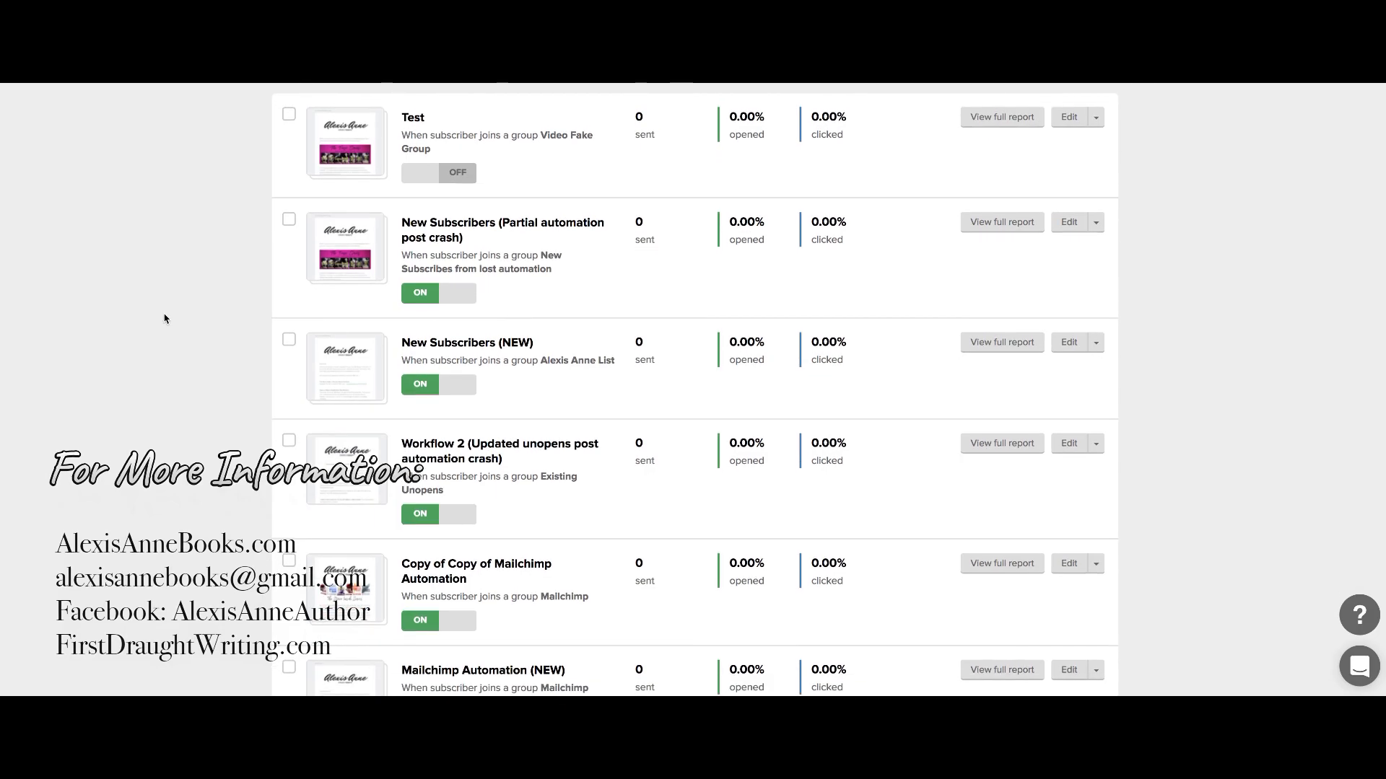
scroll(161, 324, "up", 3)
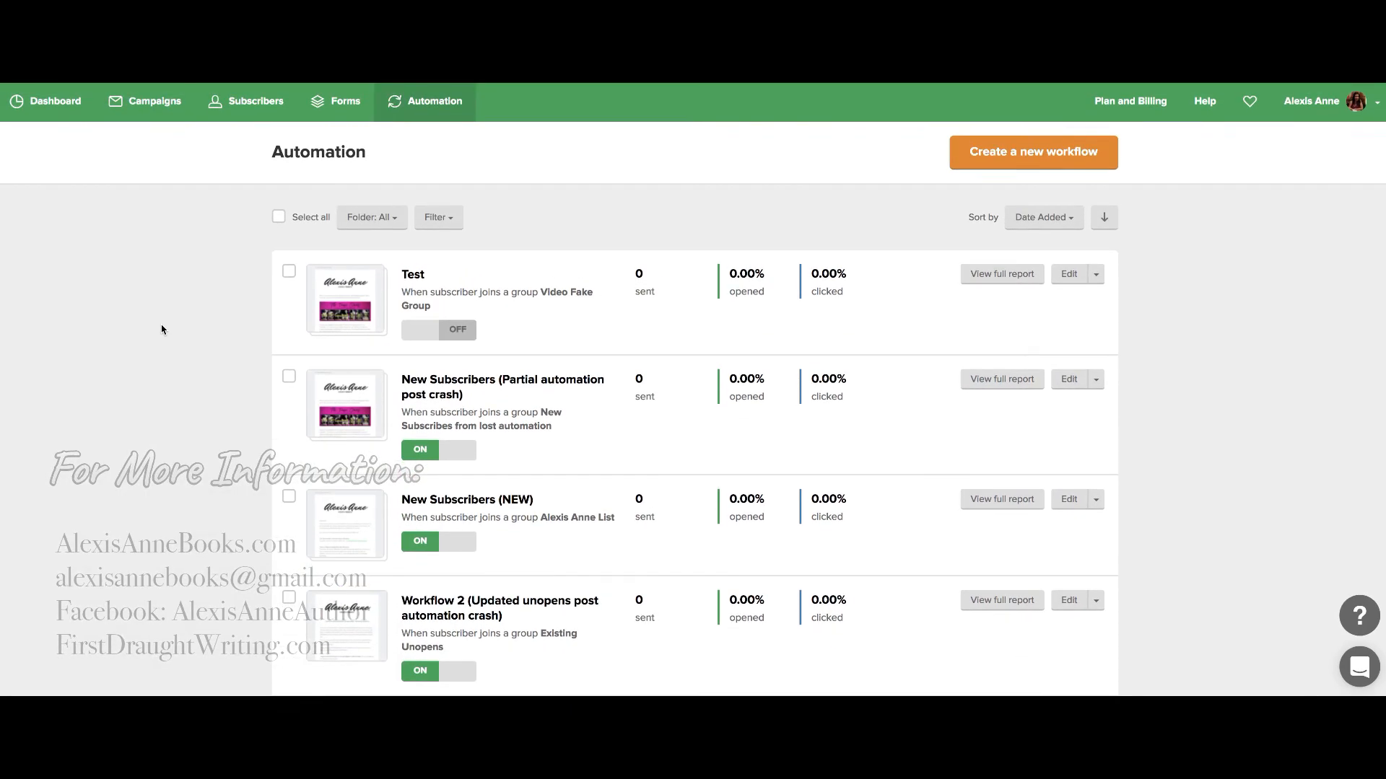